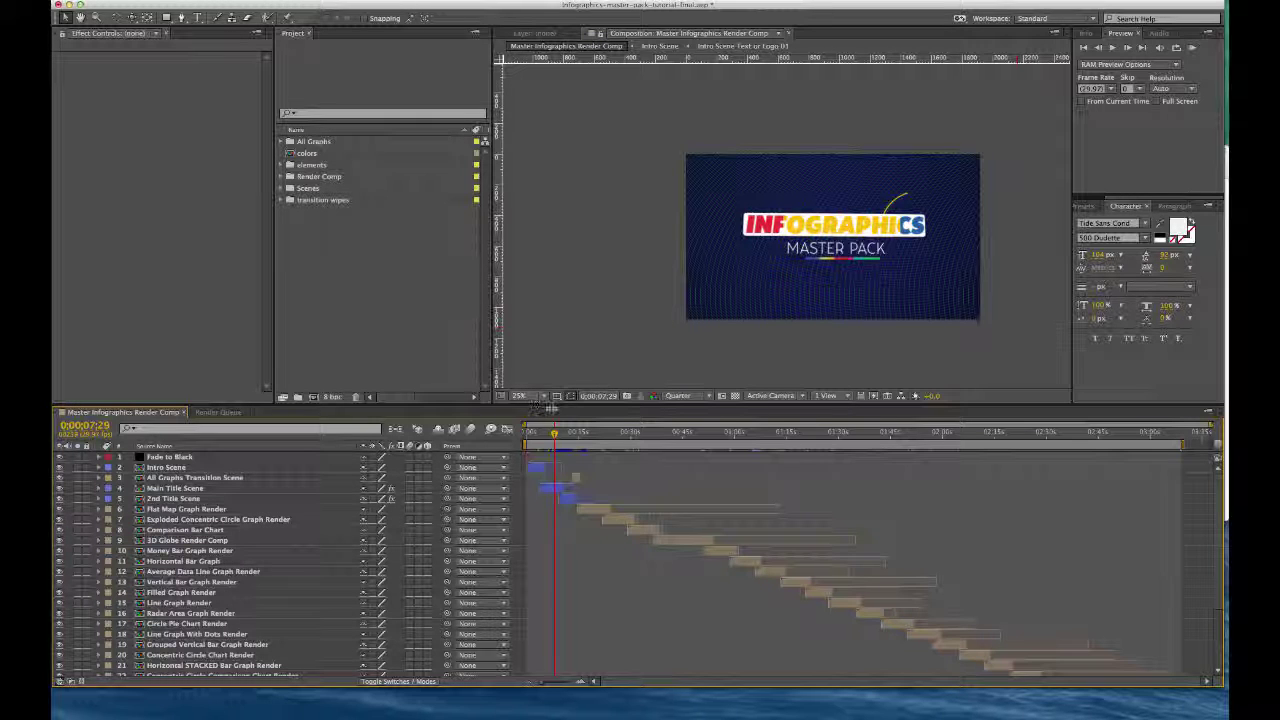
# Step: Move the master composition's playhead to 0;00;03;06 and select the Intro Scene layer
pyautogui.click(537, 435)
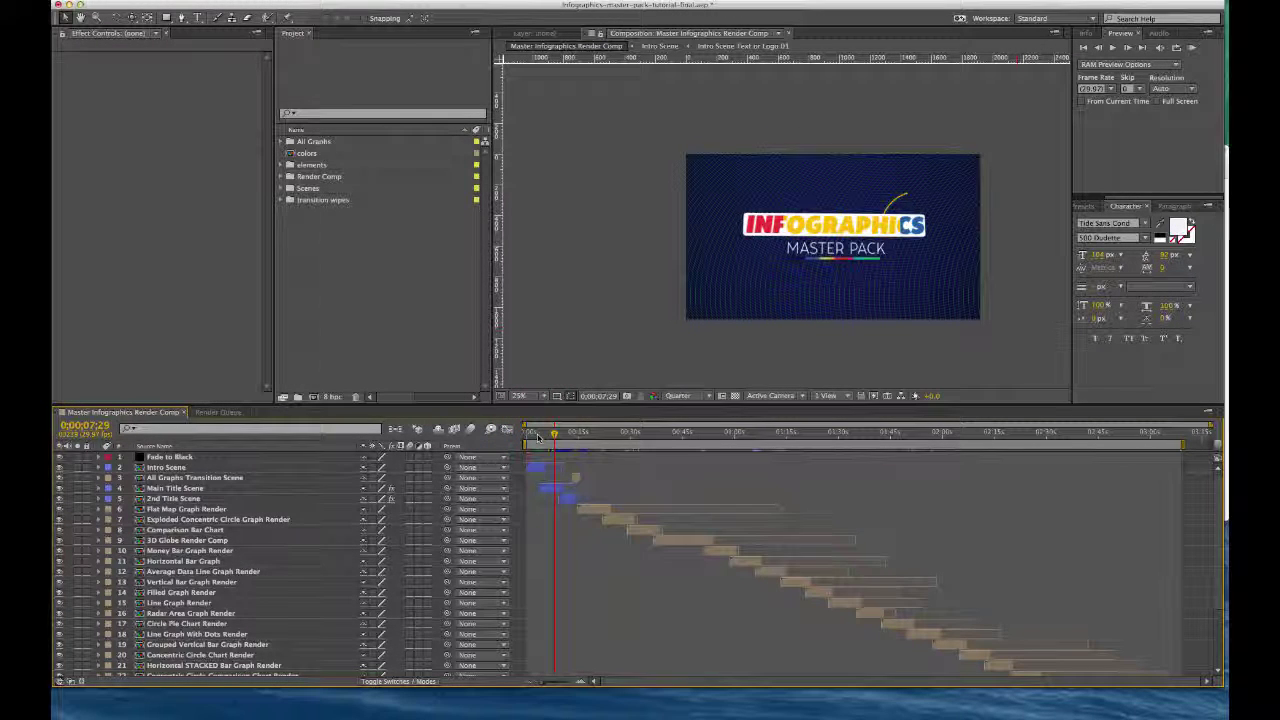
pyautogui.click(537, 433)
pyautogui.click(532, 467)
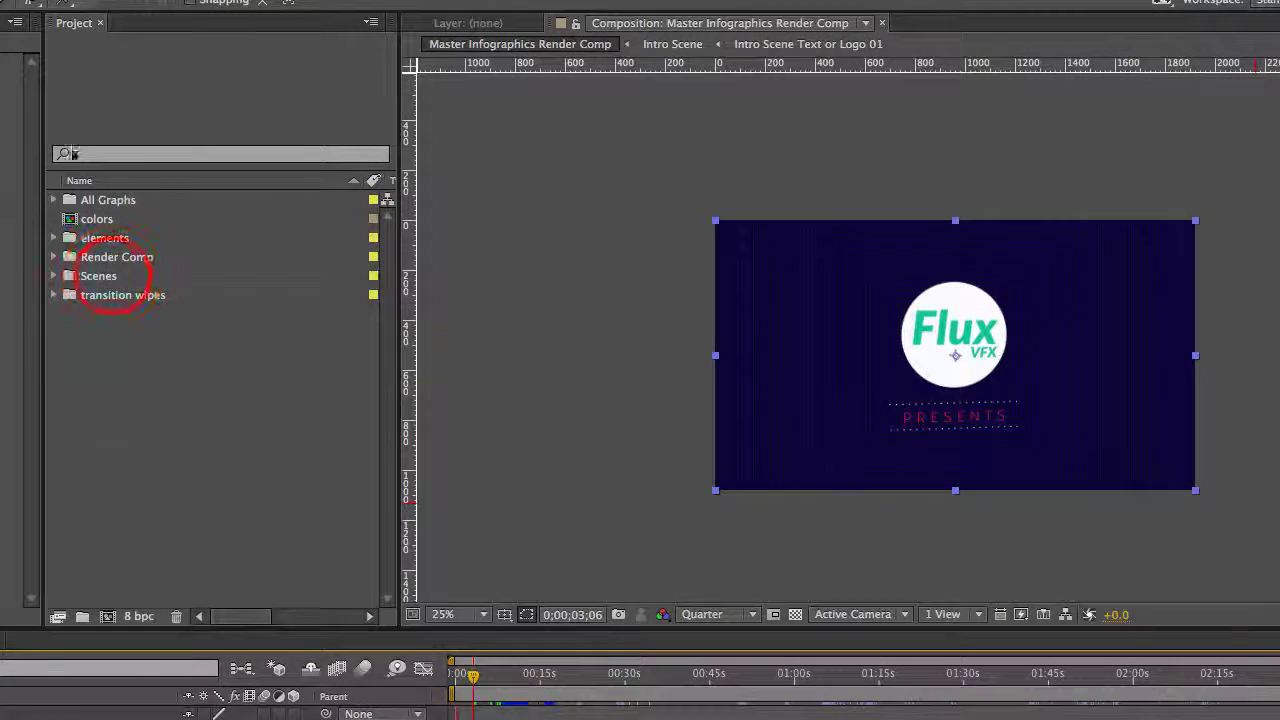
# Step: Expand the Scenes and Intro Scene folders in the project and open the Intro Scene composition
pyautogui.click(110, 277)
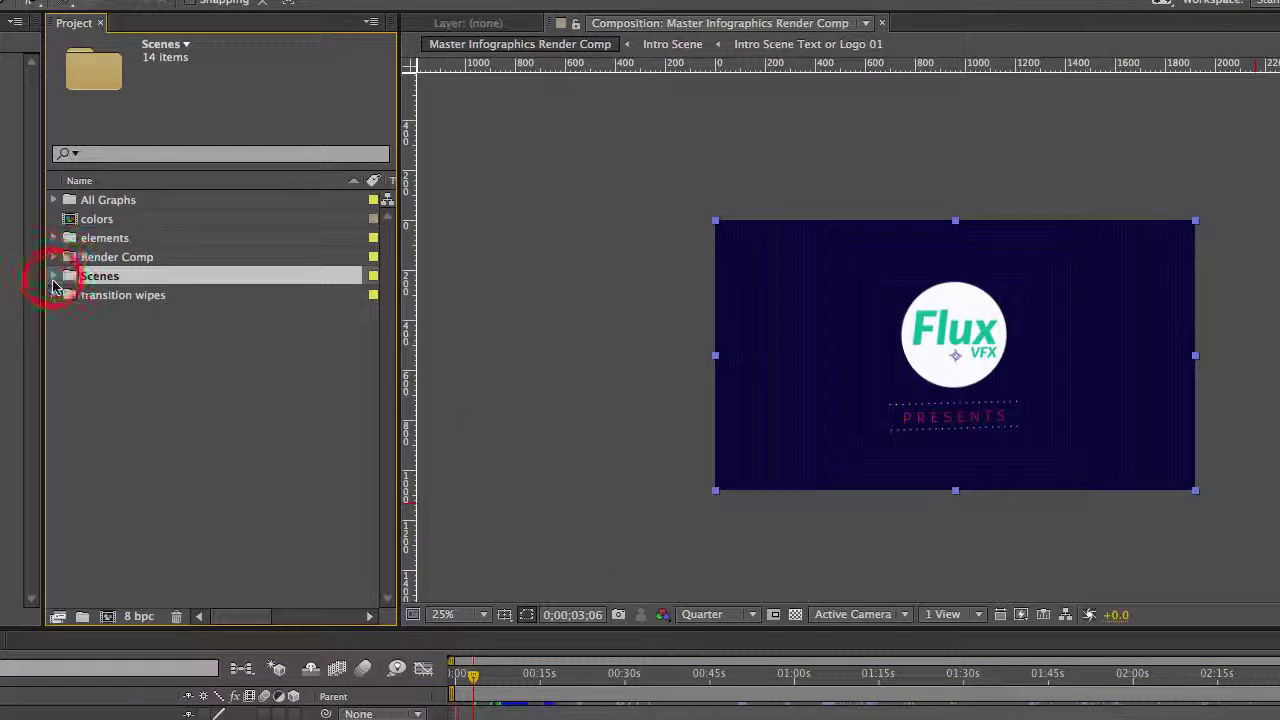
pyautogui.click(54, 277)
pyautogui.click(126, 314)
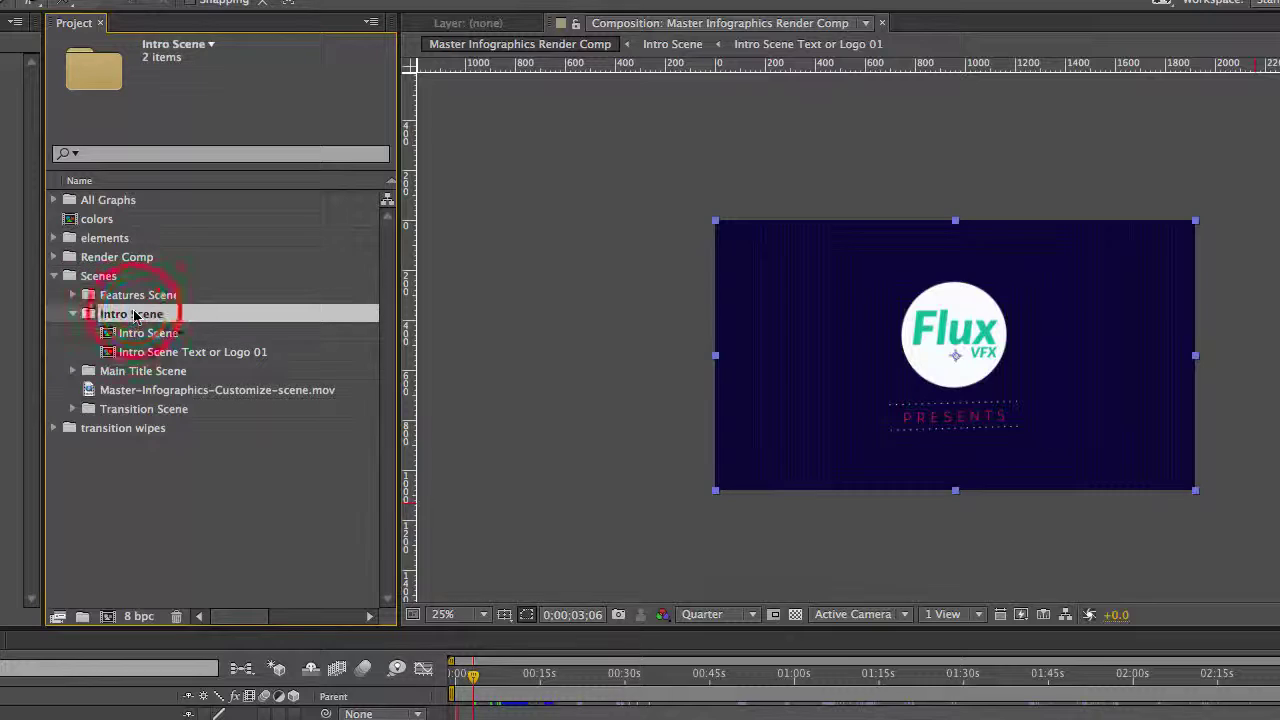
pyautogui.click(148, 333)
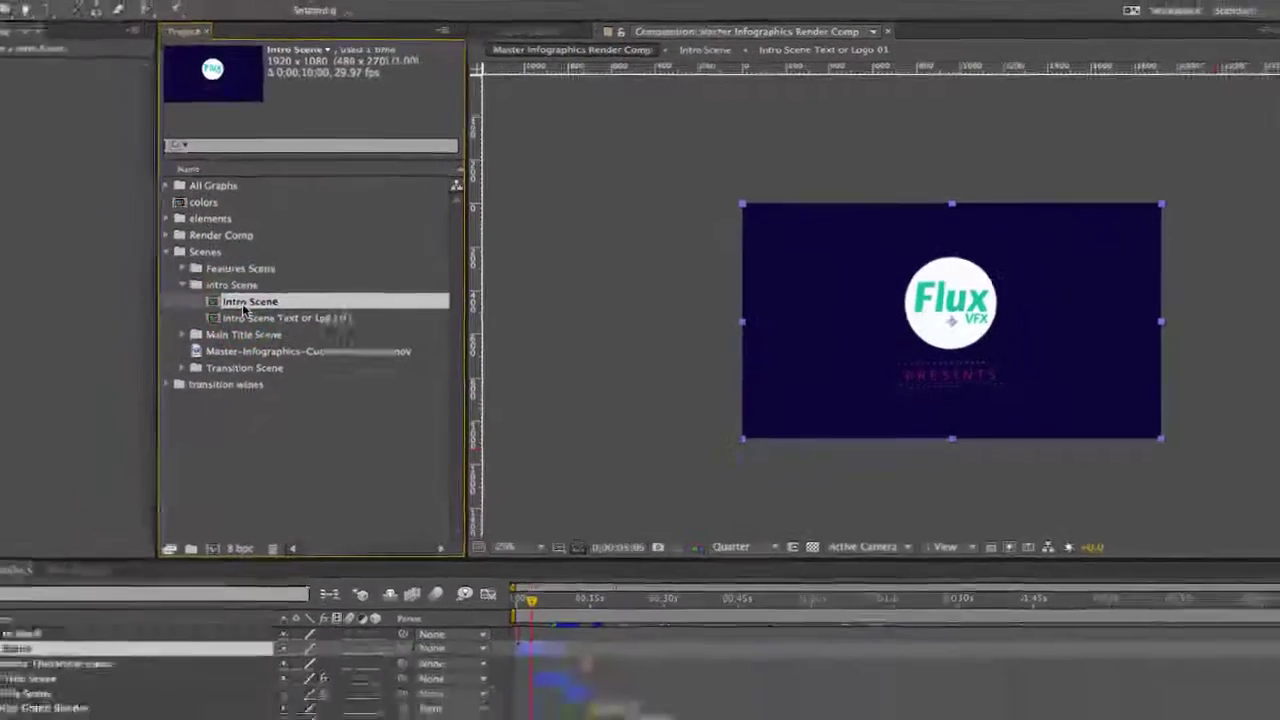
pyautogui.doubleClick(243, 304)
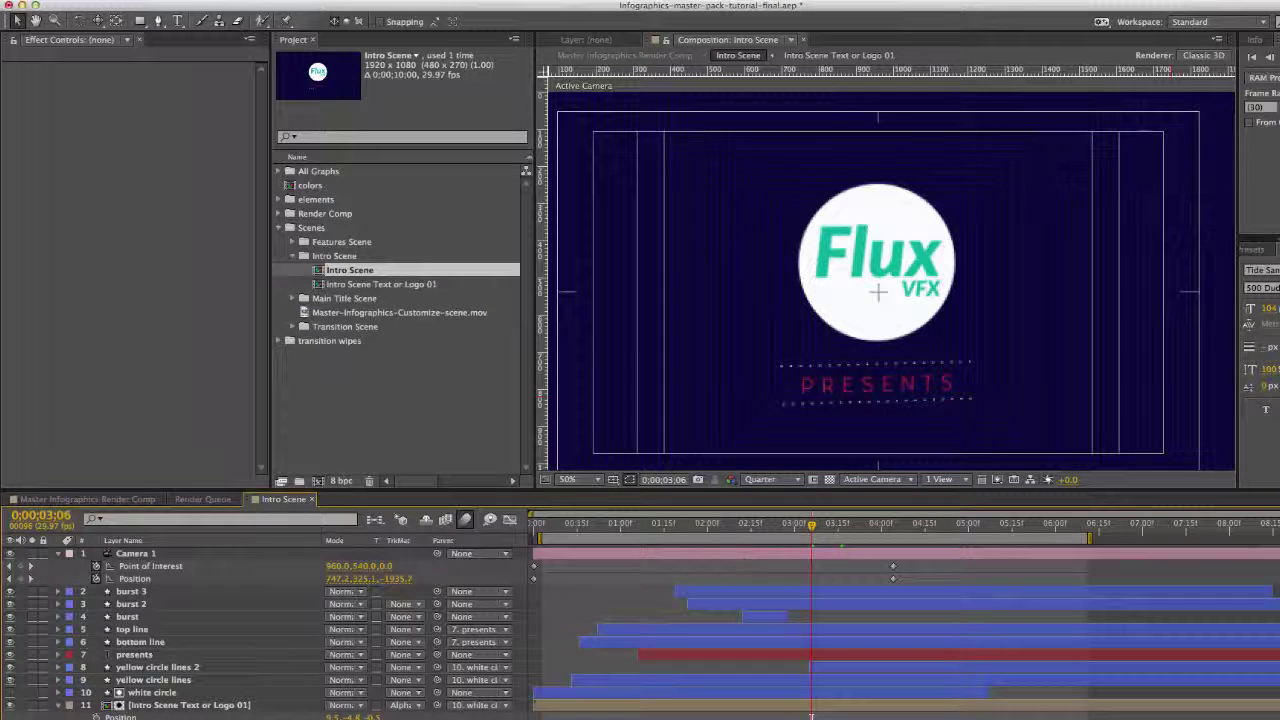
# Step: Open the Intro Scene Text or Logo 01 composition and select the Flux 2 text for editing, then deselect it
pyautogui.click(350, 286)
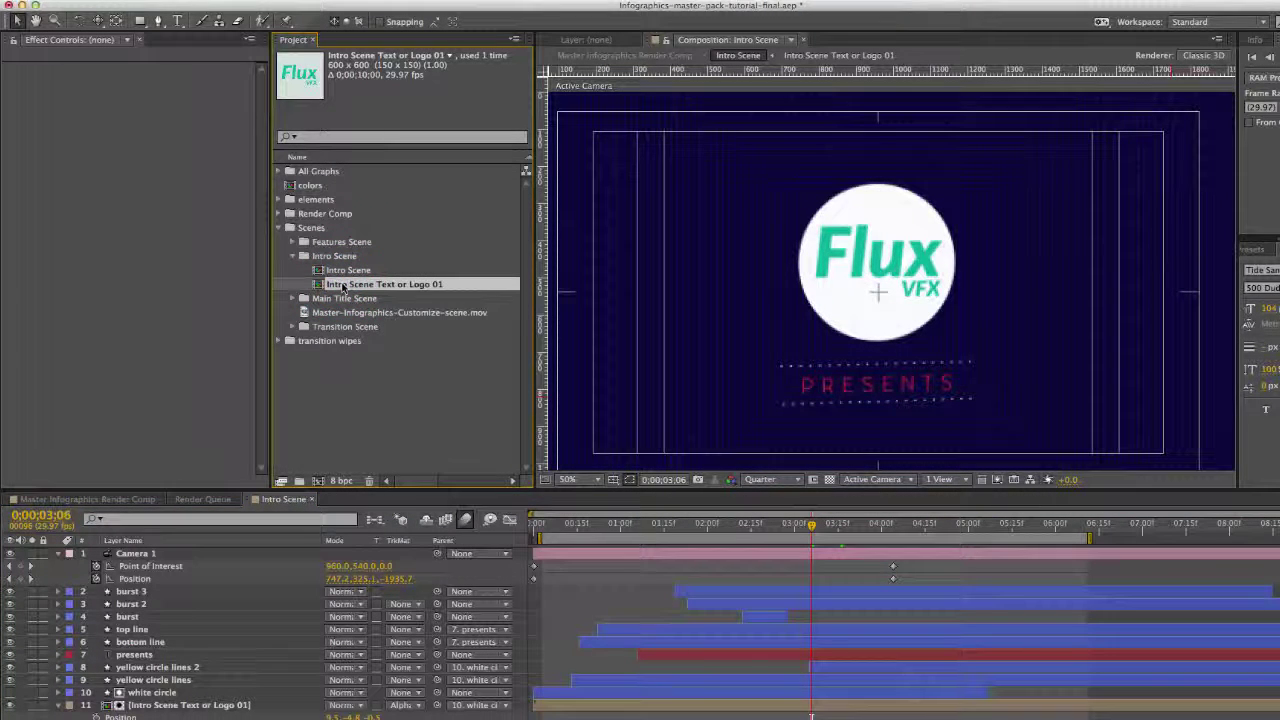
pyautogui.click(343, 287)
pyautogui.click(343, 287)
pyautogui.click(343, 287)
pyautogui.doubleClick(343, 287)
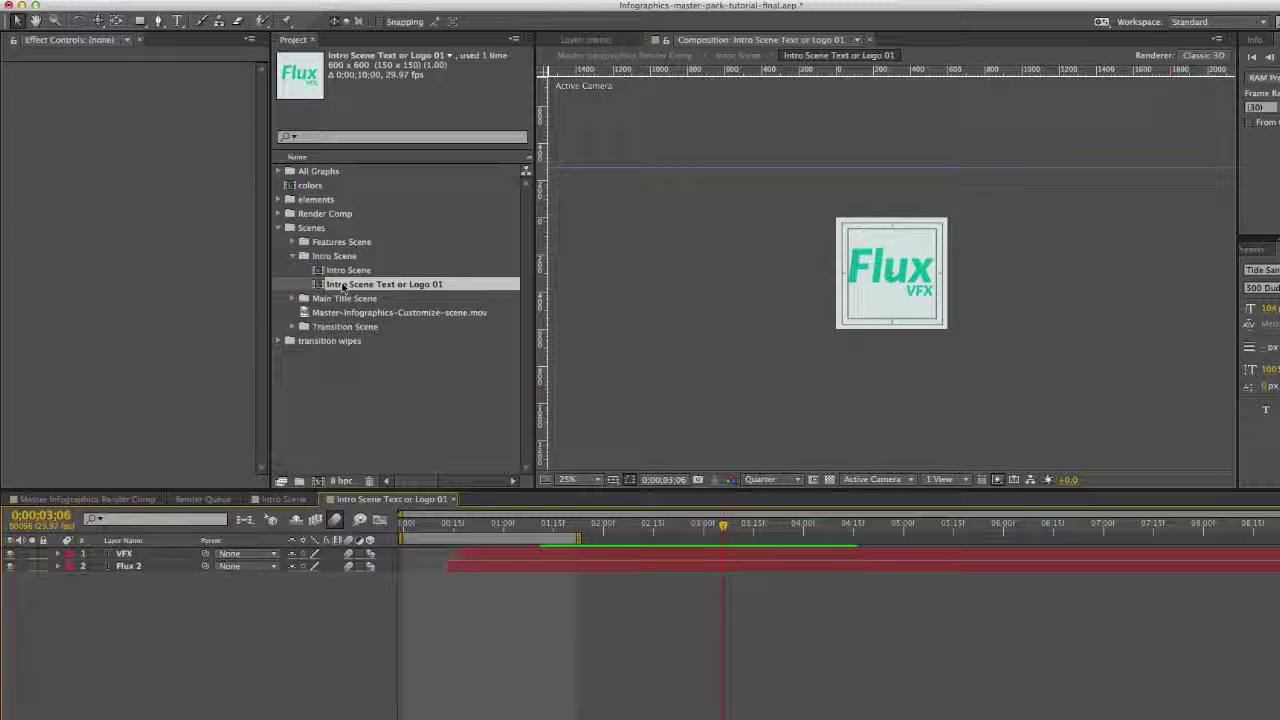
pyautogui.doubleClick(128, 565)
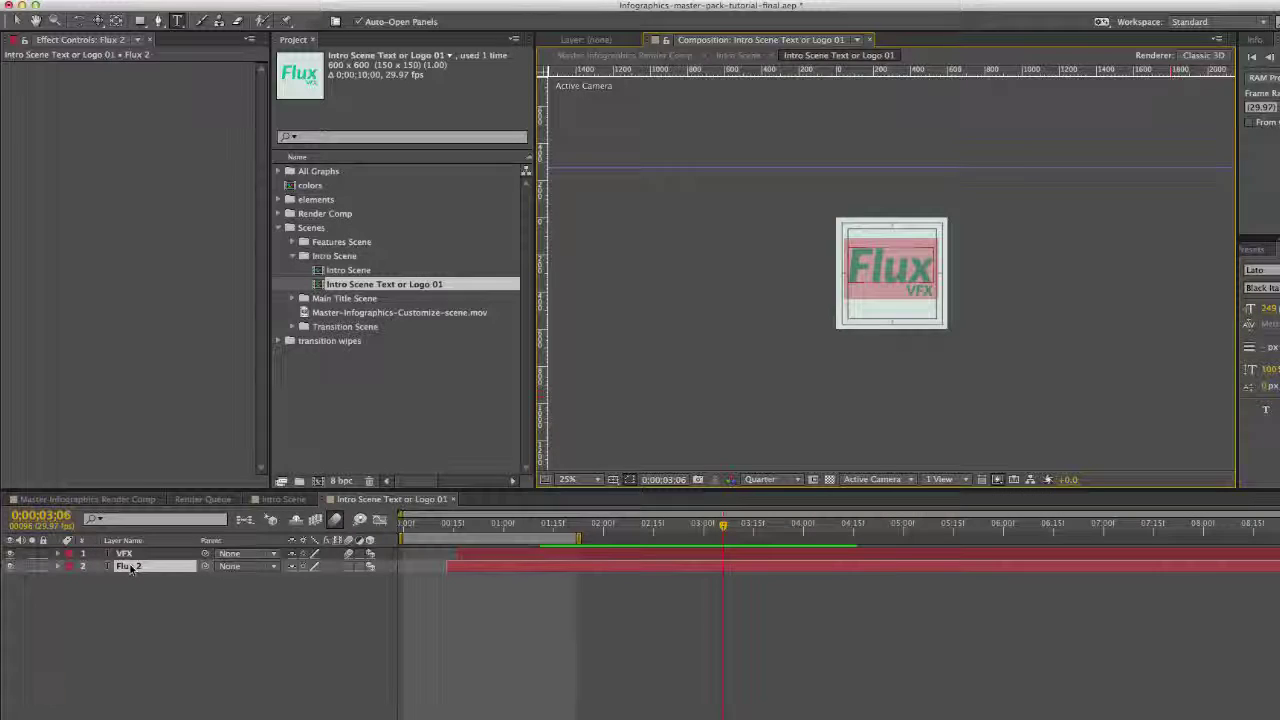
pyautogui.click(181, 621)
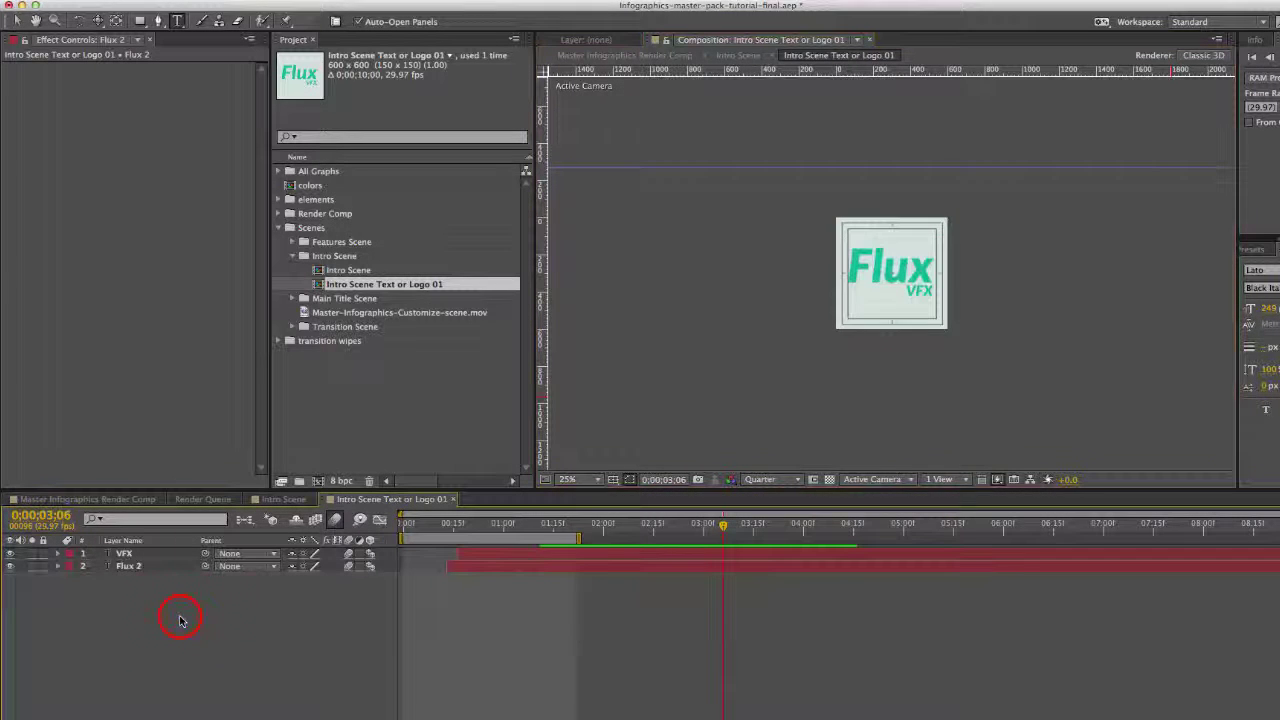
# Step: Import videohive.png and add it as the uppermost layer of the Intro Scene Text or Logo 01 composition
pyautogui.click(145, 5)
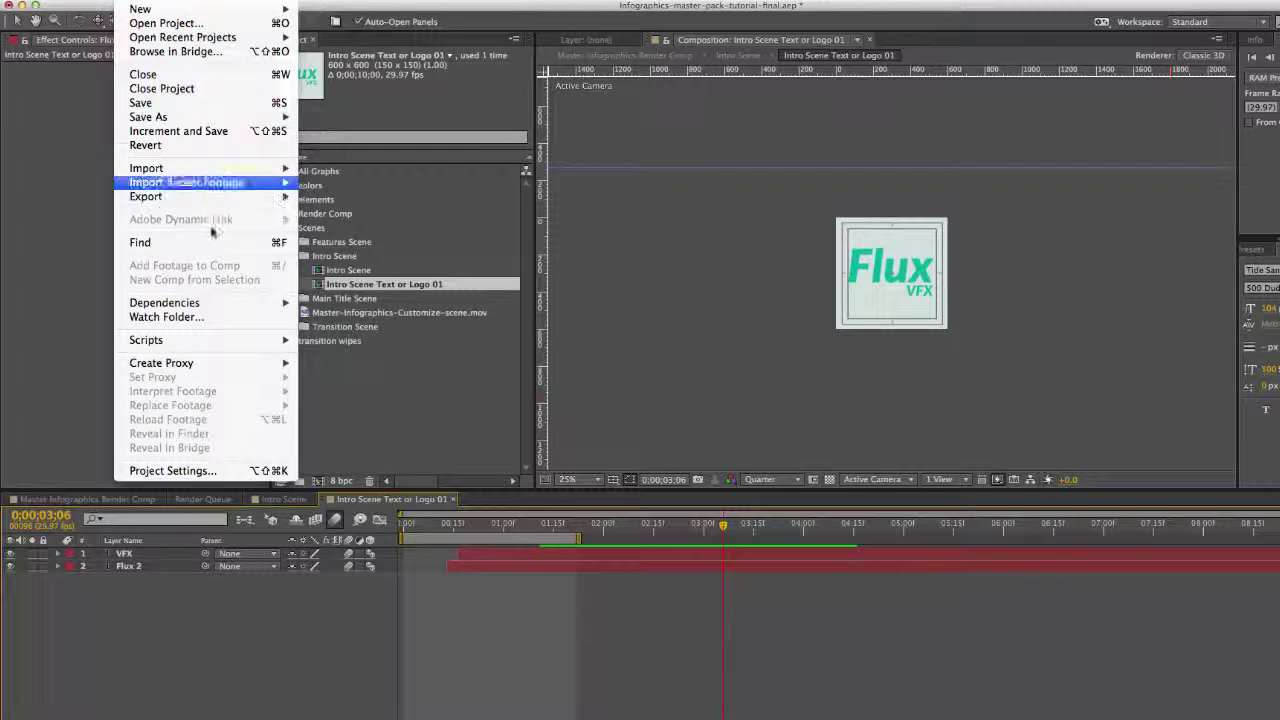
pyautogui.moveTo(183, 168)
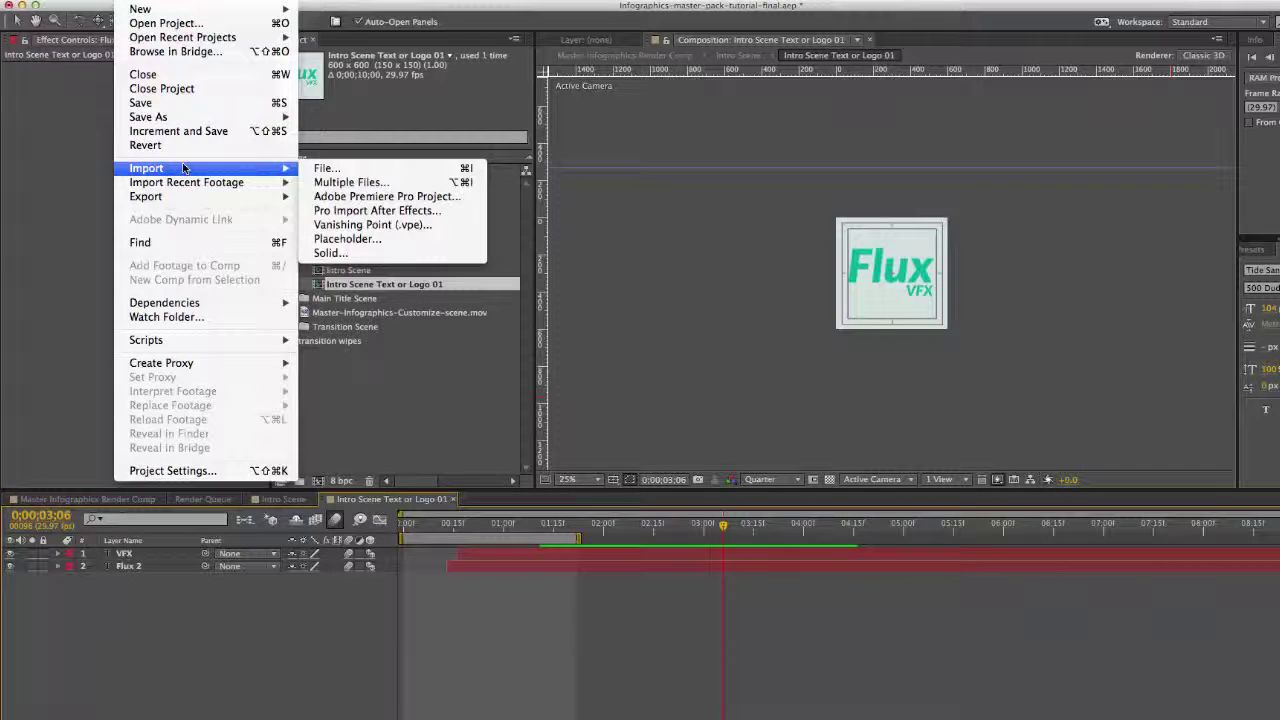
pyautogui.click(325, 168)
pyautogui.click(1277, 526)
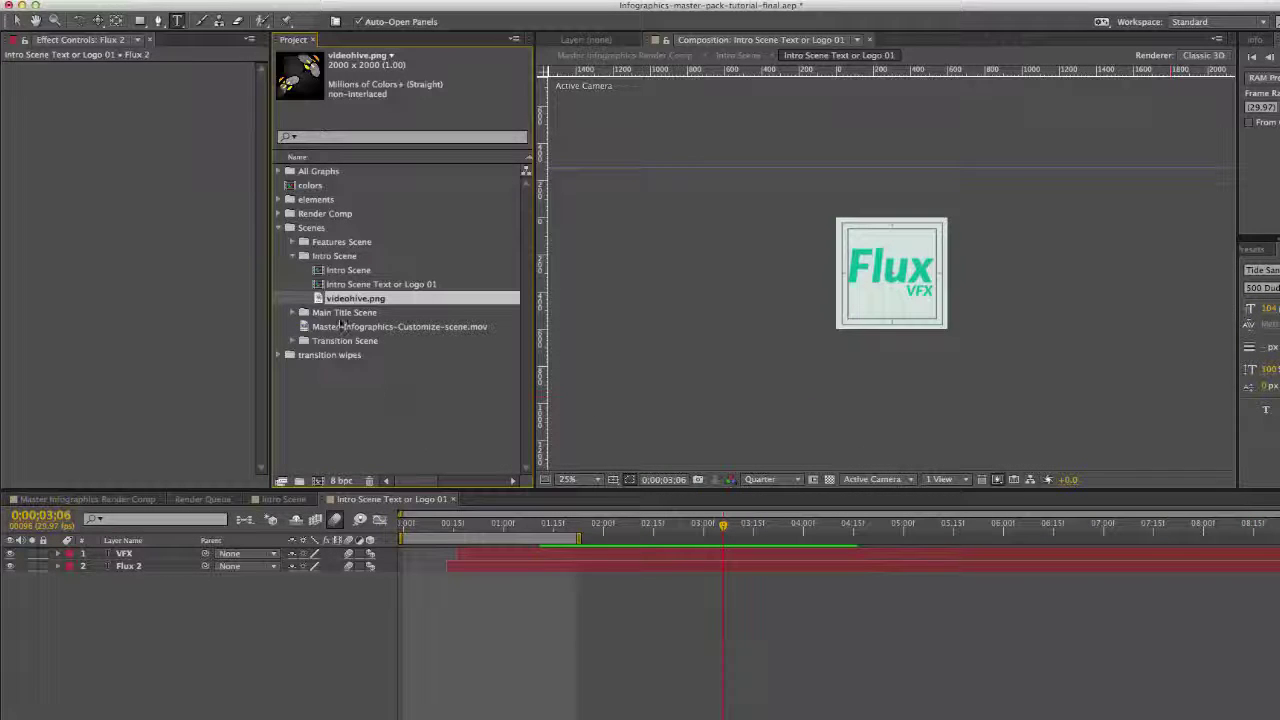
pyautogui.moveTo(324, 298); pyautogui.dragTo(115, 533)
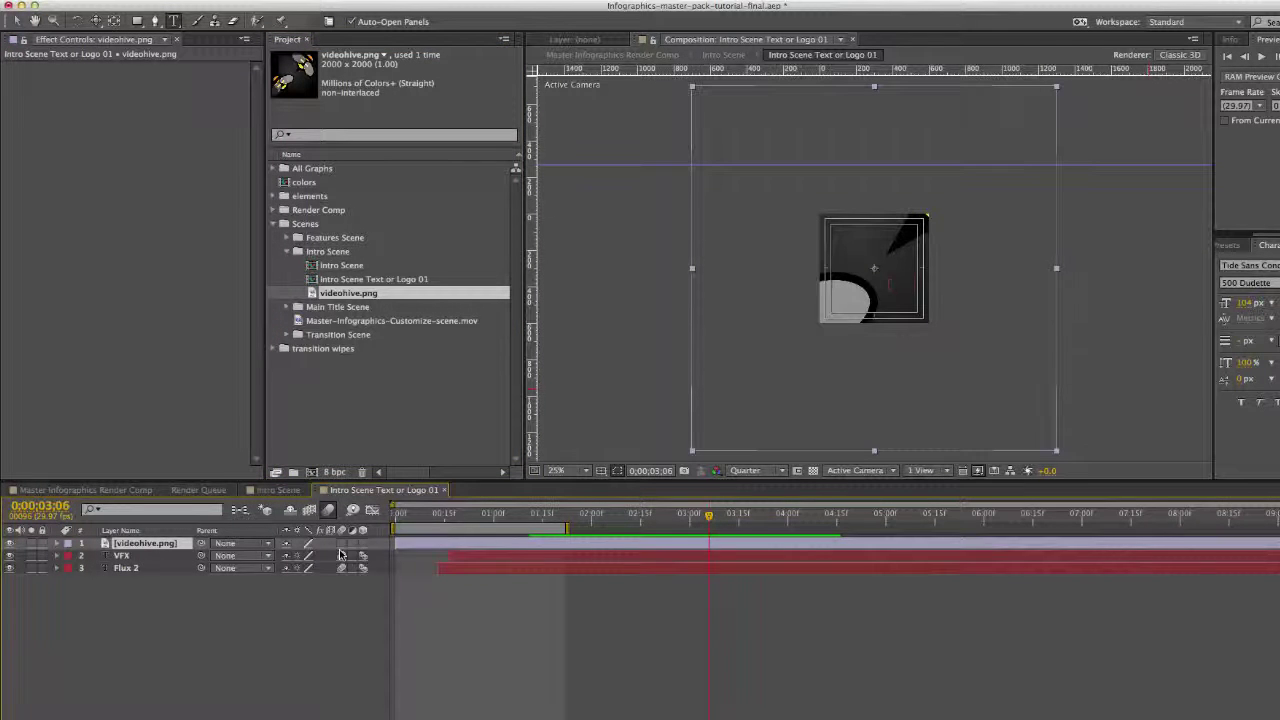
# Step: Scale the videohive.png layer to 30% within the logo composition
pyautogui.press('s')
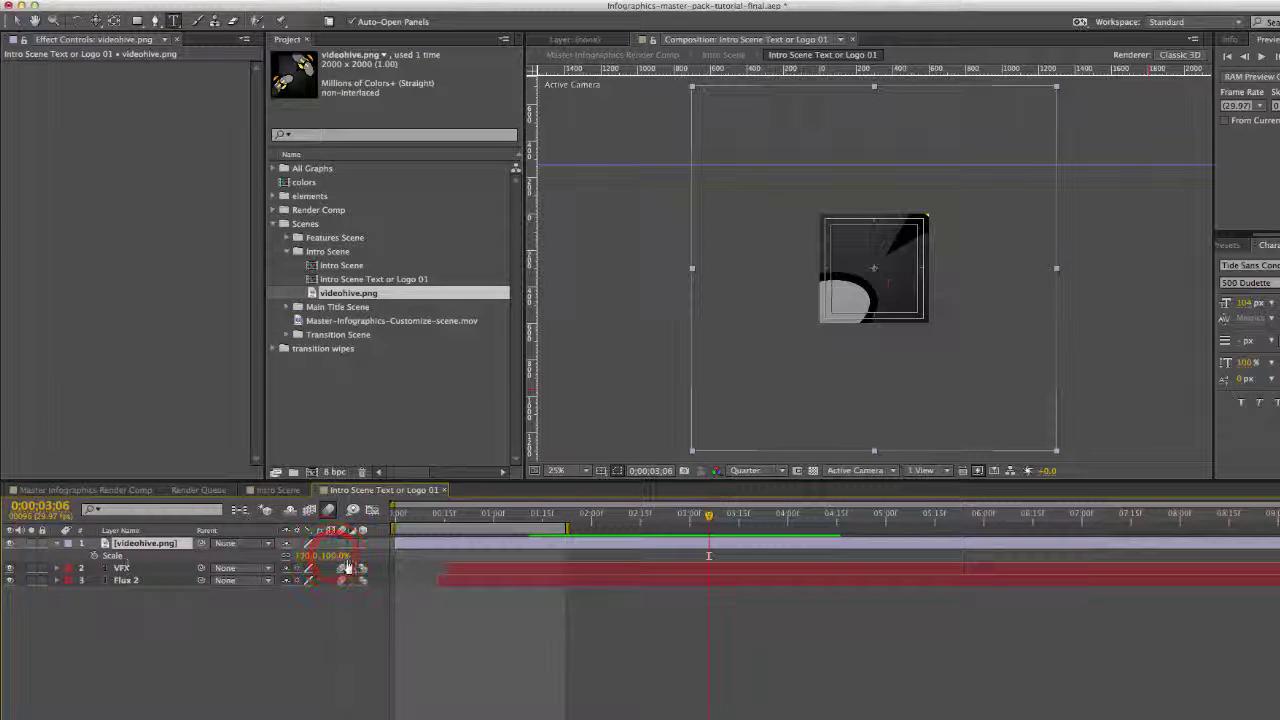
pyautogui.moveTo(332, 556); pyautogui.dragTo(285, 557)
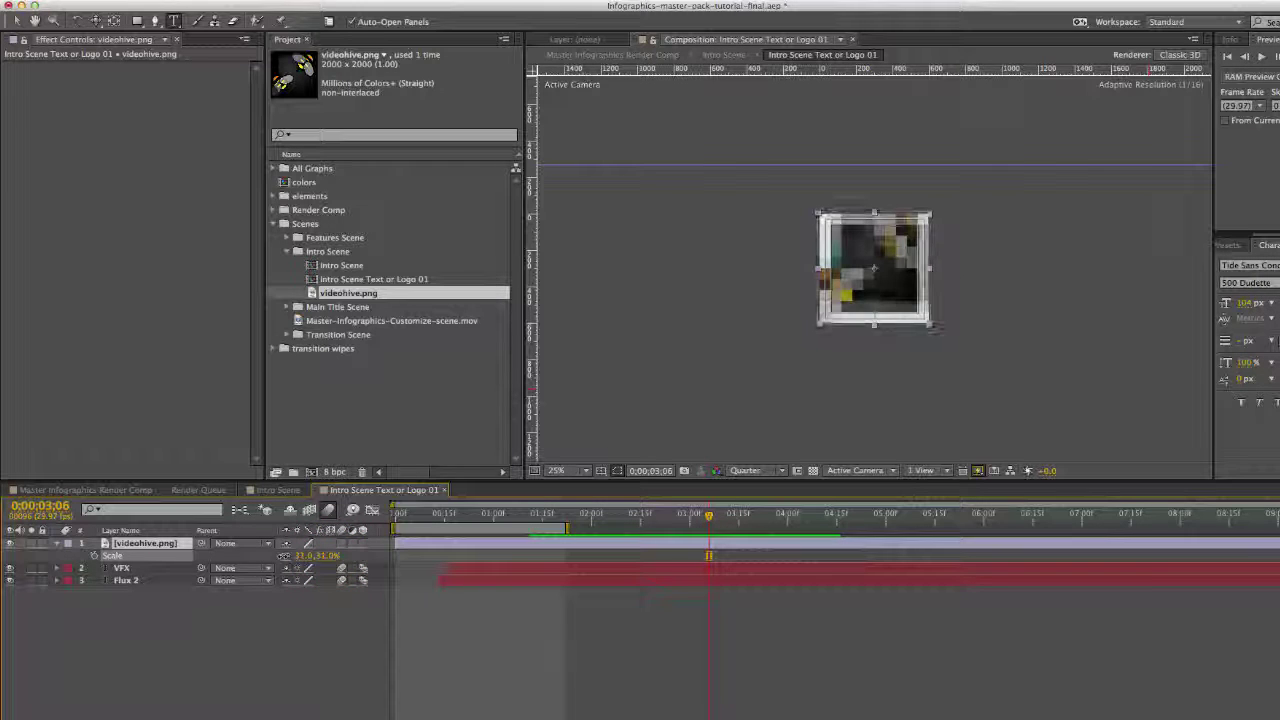
pyautogui.press('v')
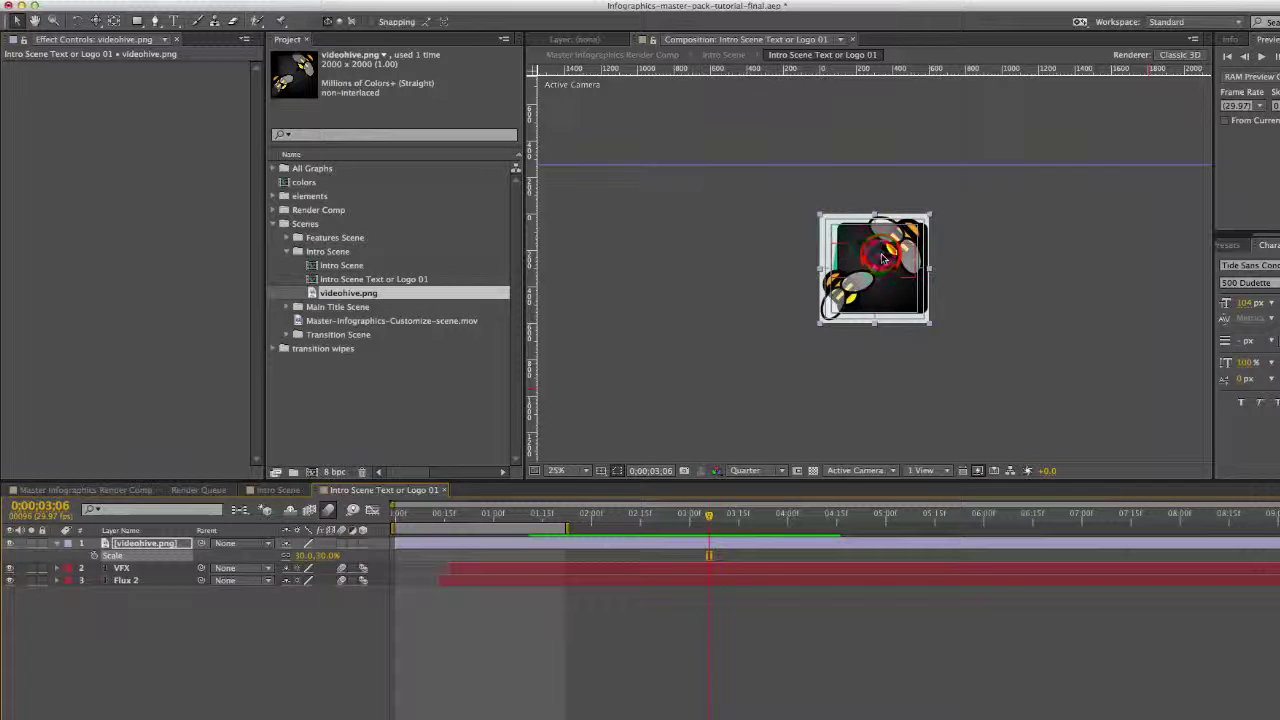
pyautogui.moveTo(884, 259); pyautogui.dragTo(884, 260)
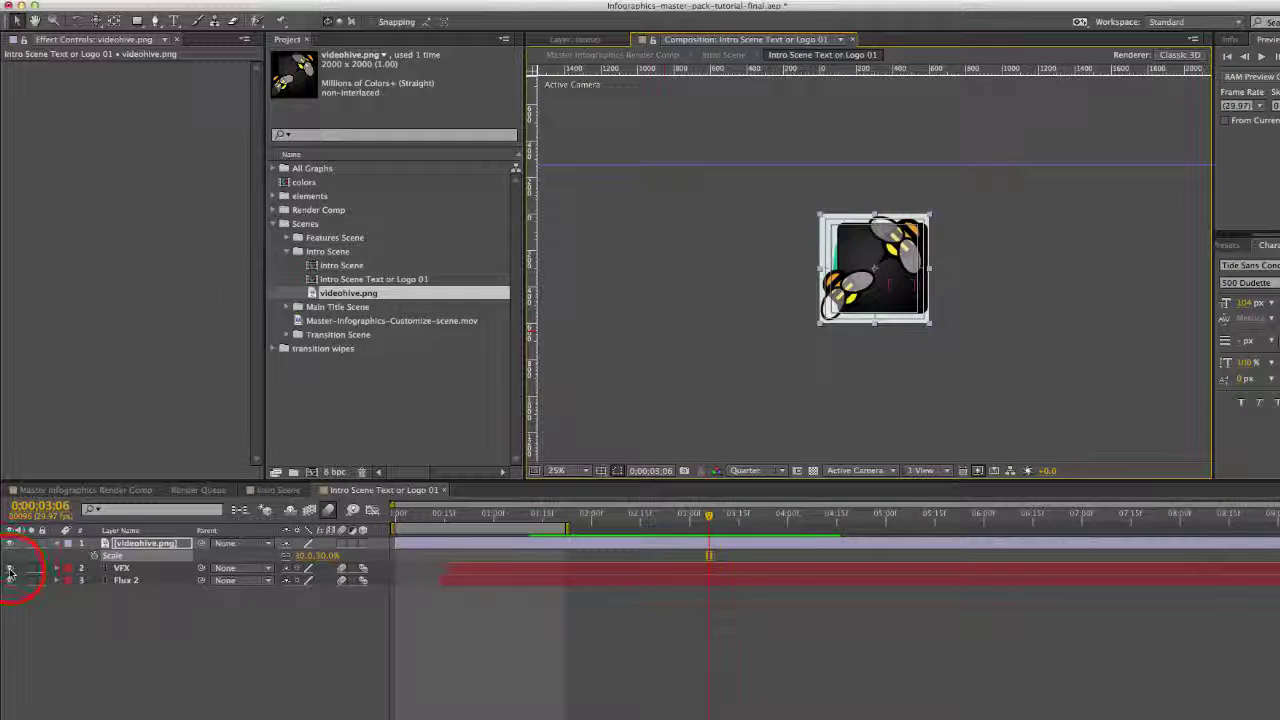
# Step: Hide the VFX and Flux 2 text layers and check the new logo in the Intro Scene at 0;00;02;00
pyautogui.moveTo(10, 569); pyautogui.dragTo(10, 581)
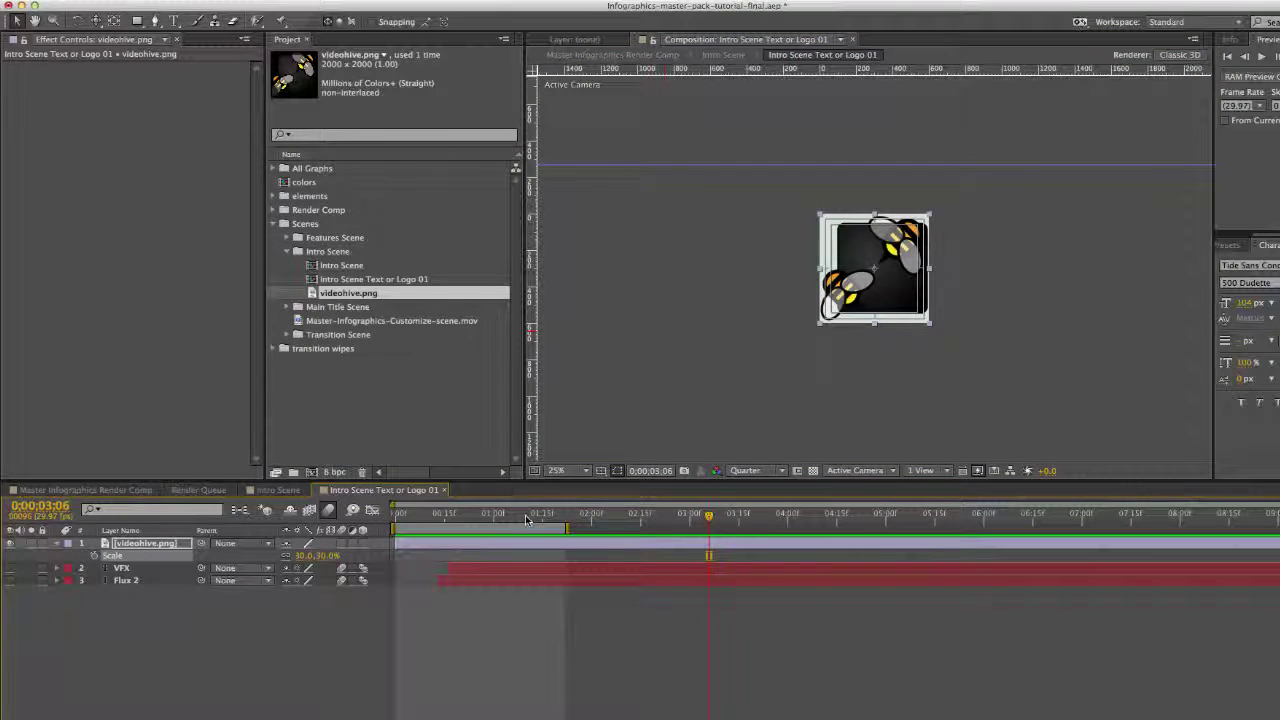
pyautogui.click(278, 490)
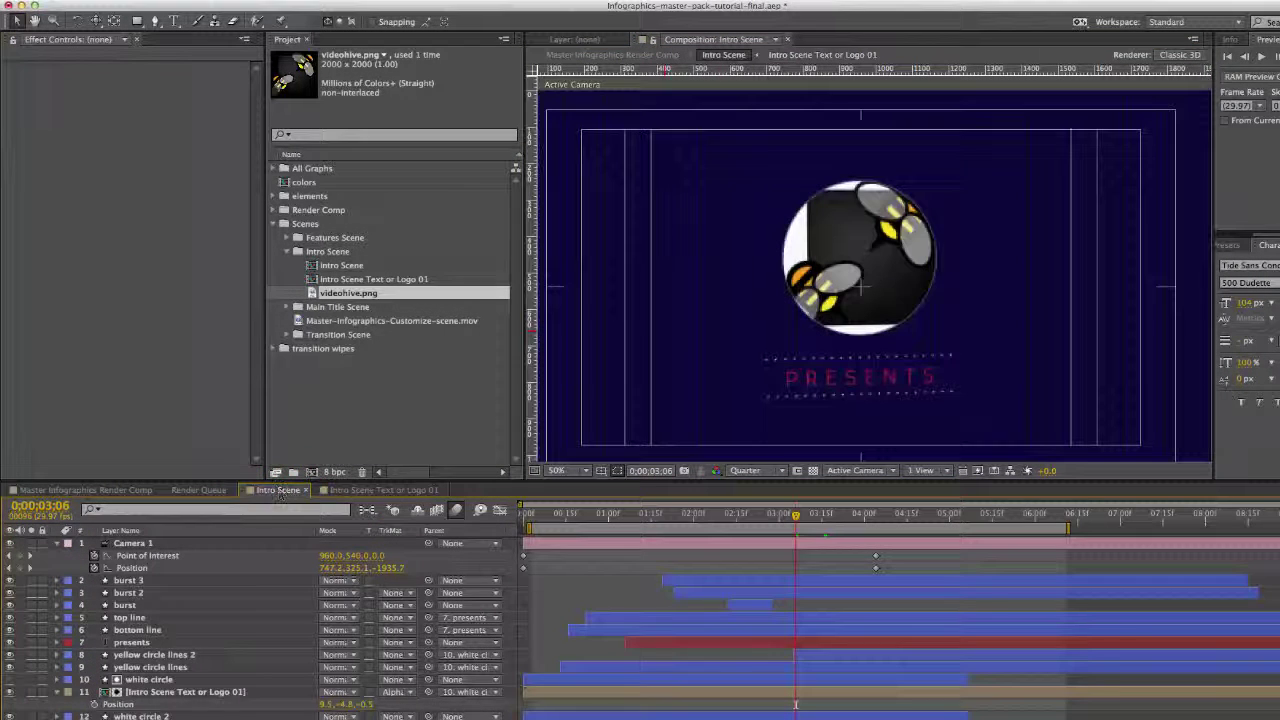
pyautogui.moveTo(775, 518); pyautogui.dragTo(694, 520)
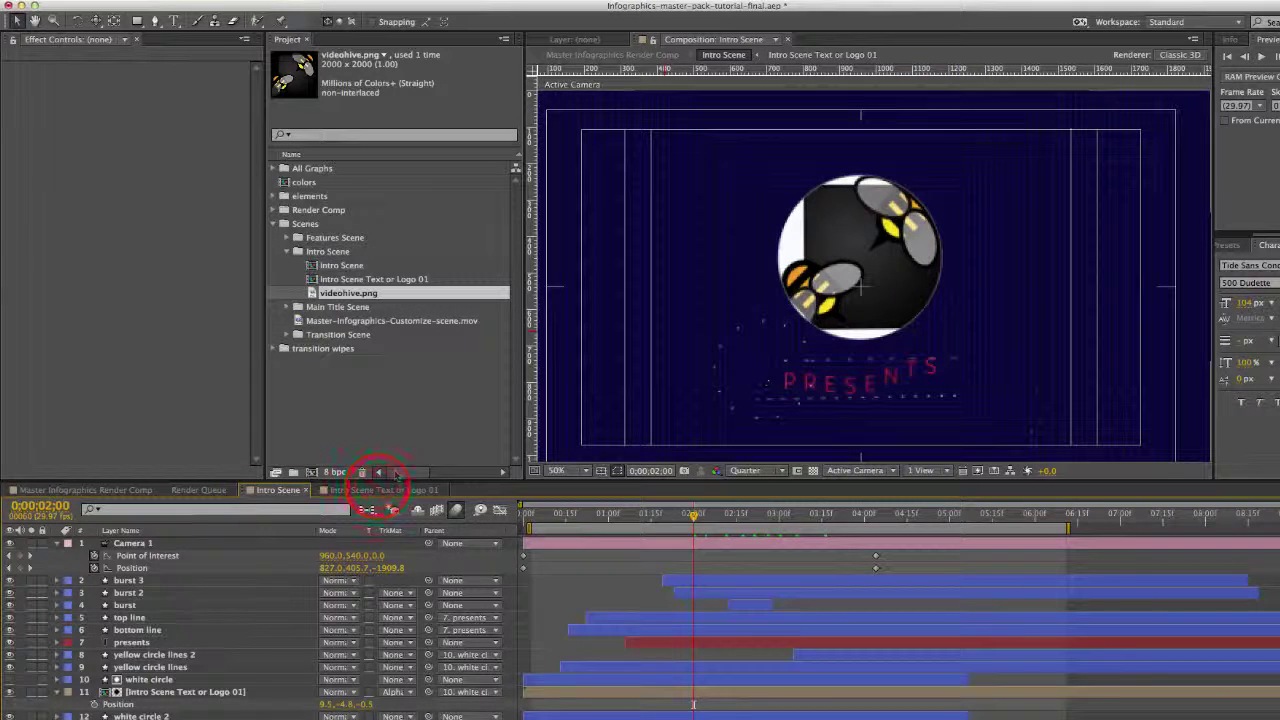
# Step: Scale the videohive.png logo down further so it fits inside the Intro Scene's white circle
pyautogui.click(372, 489)
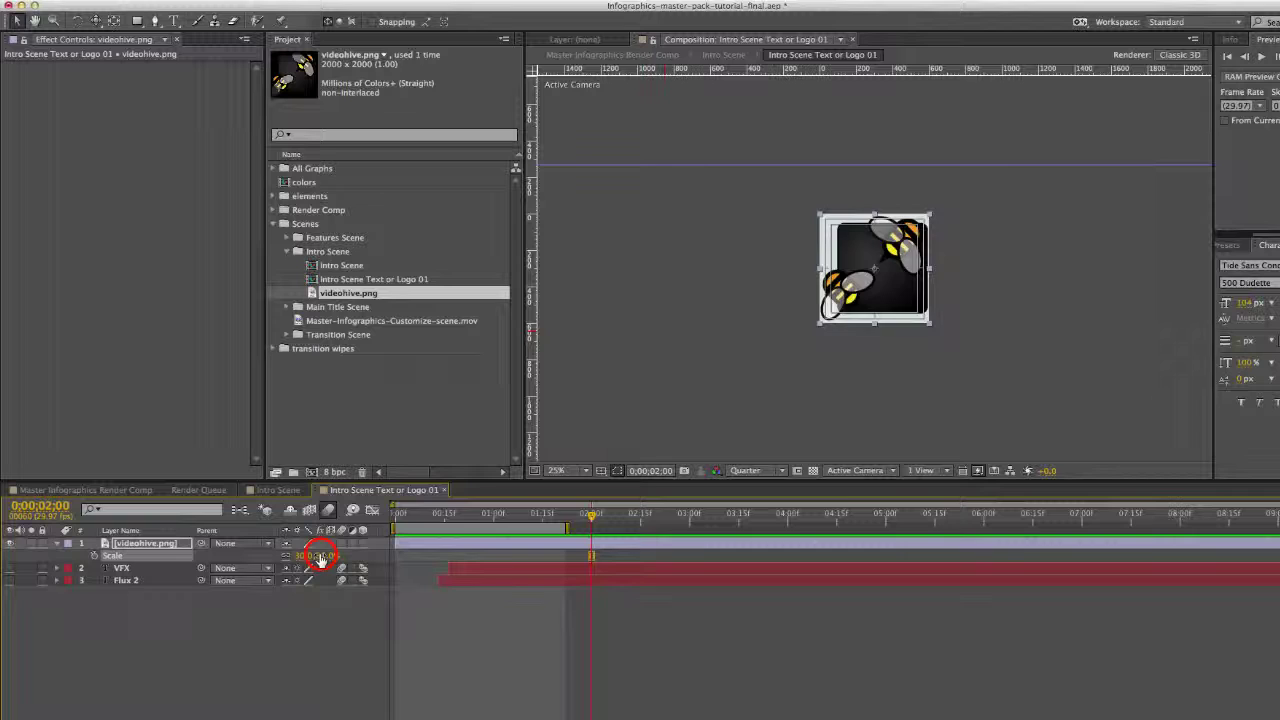
pyautogui.moveTo(323, 556)
pyautogui.mouseDown()
pyautogui.moveTo(309, 555)
pyautogui.moveTo(334, 556)
pyautogui.mouseUp()
pyautogui.click(272, 490)
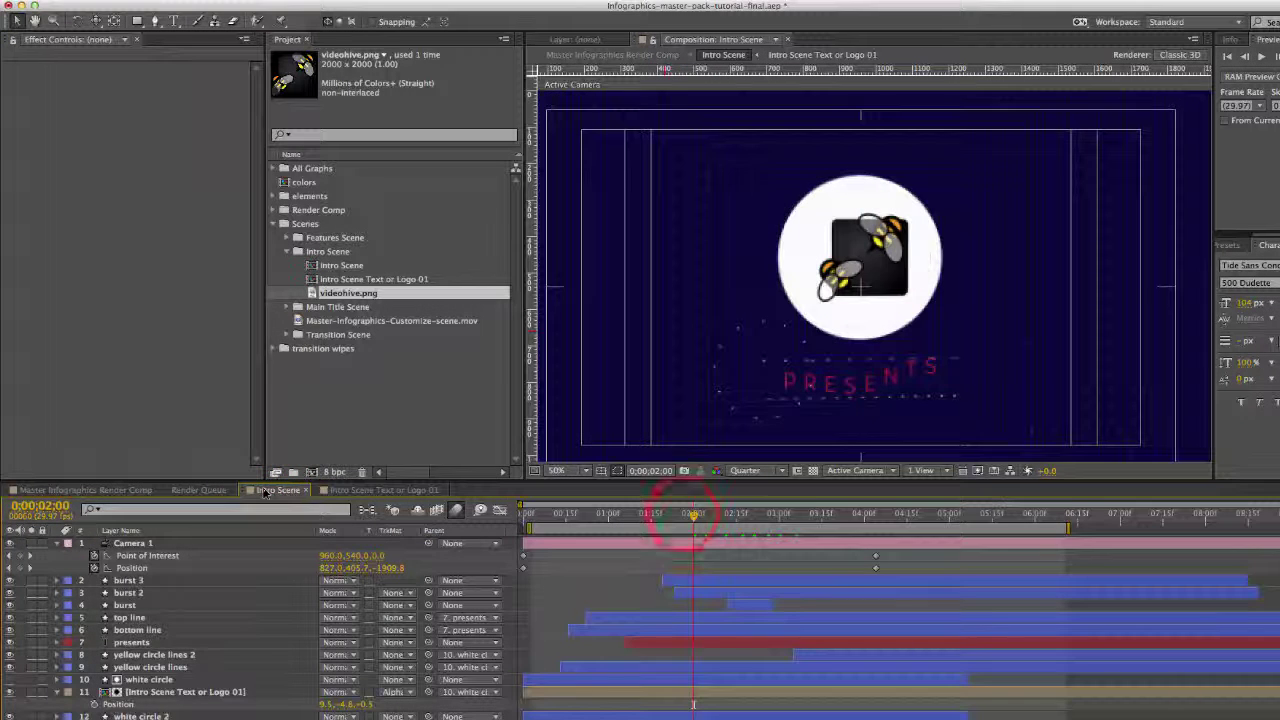
# Step: Scrub the Intro Scene to 0;00;02;13 and select the presents layer's text for editing
pyautogui.moveTo(680, 517); pyautogui.dragTo(731, 522)
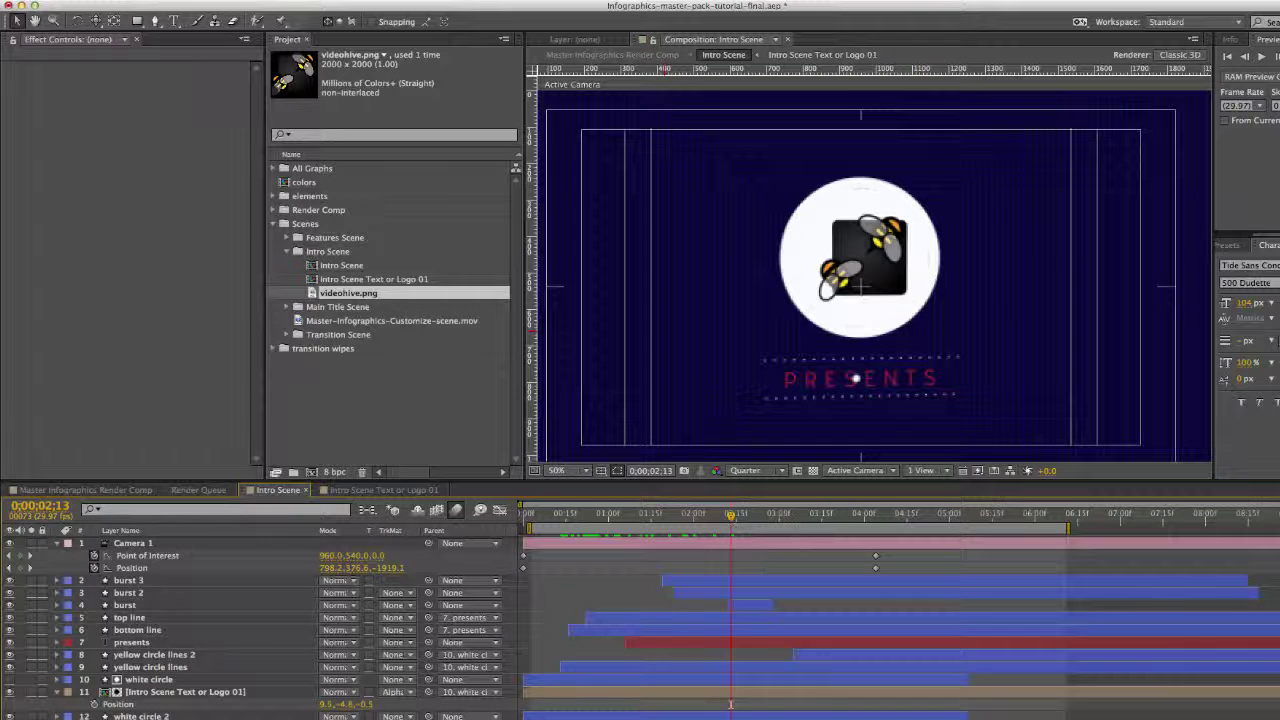
pyautogui.doubleClick(134, 642)
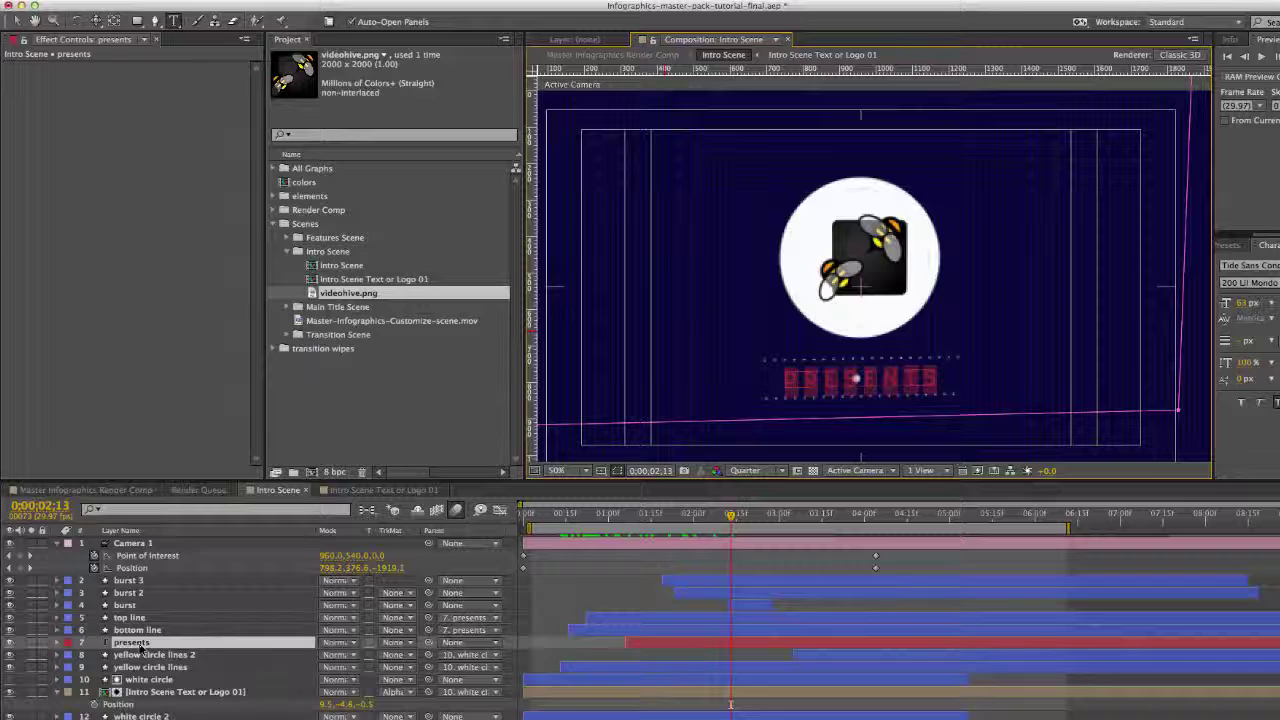
# Step: Return to the Master Infographics Render Comp, move the playhead to 0;00;06;16 and open the Main Title Scene composition
pyautogui.click(88, 490)
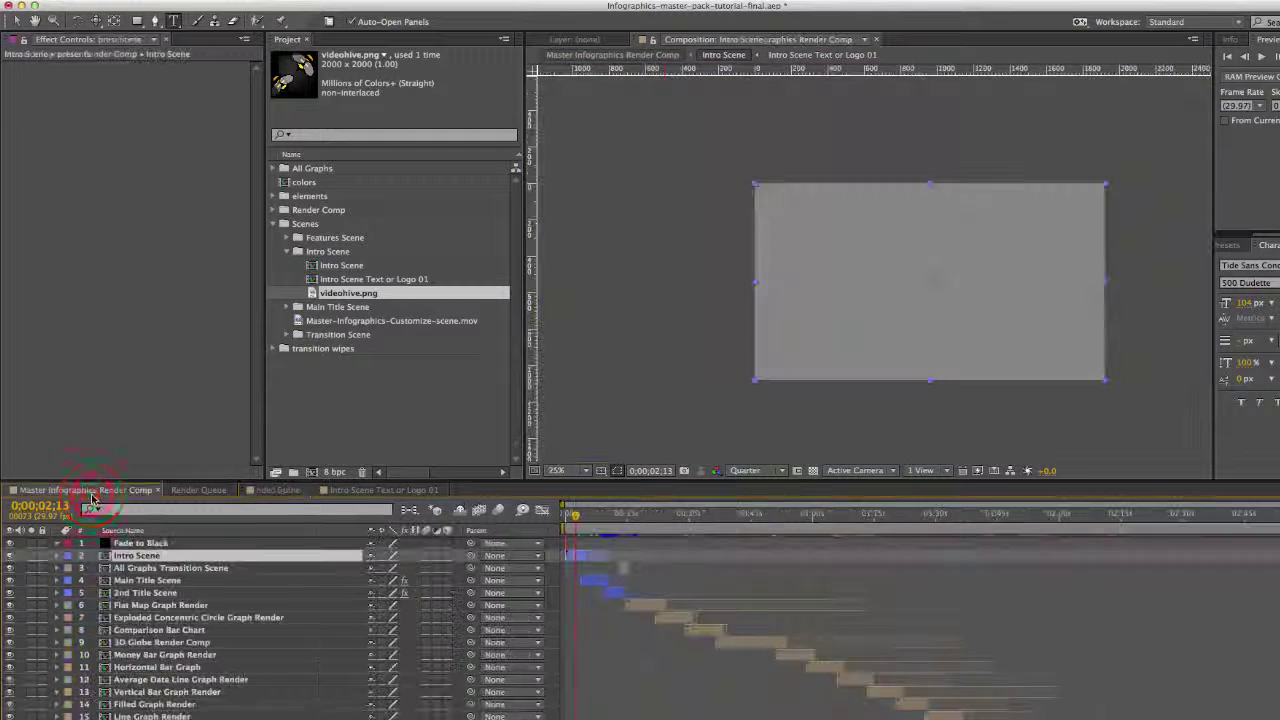
pyautogui.click(591, 514)
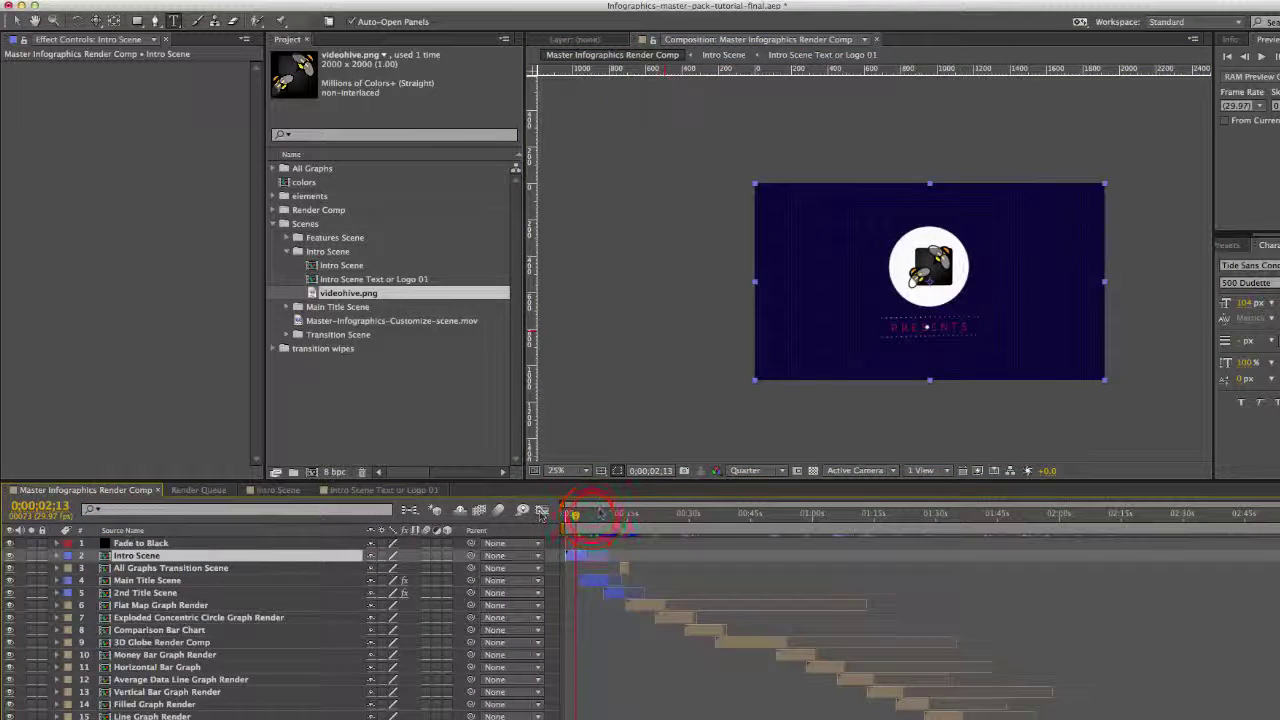
pyautogui.doubleClick(600, 585)
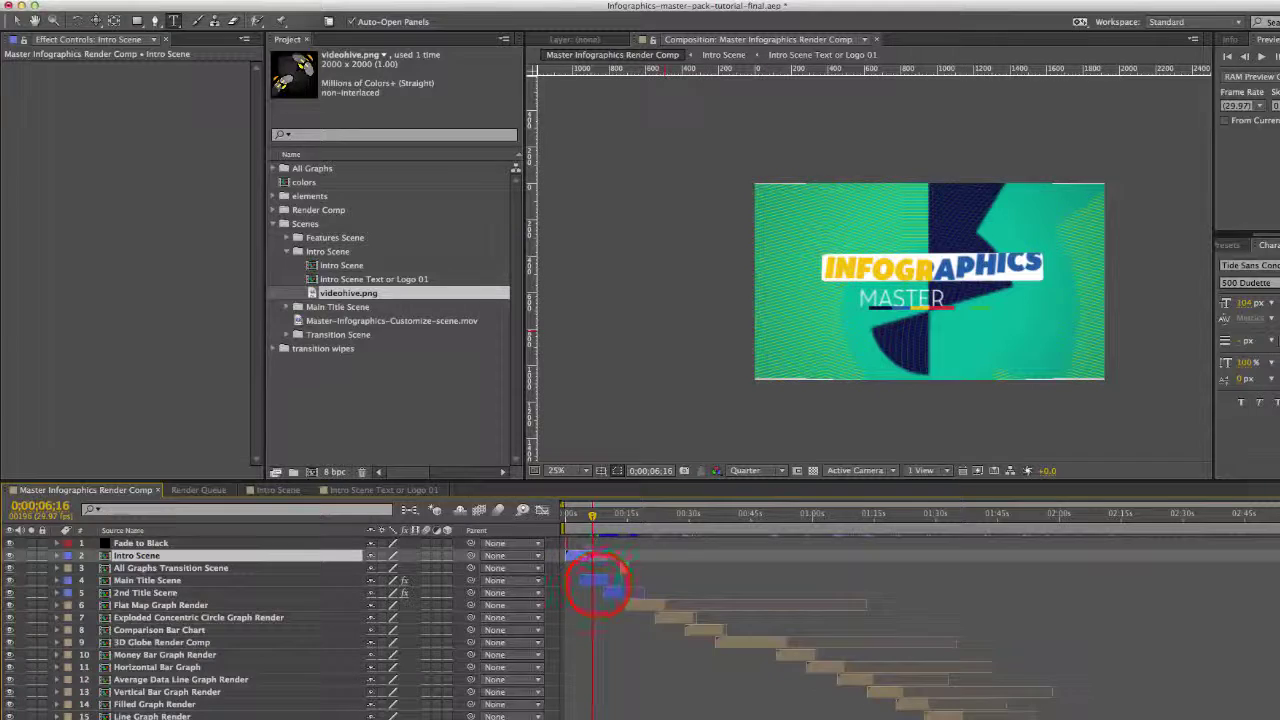
pyautogui.doubleClick(598, 586)
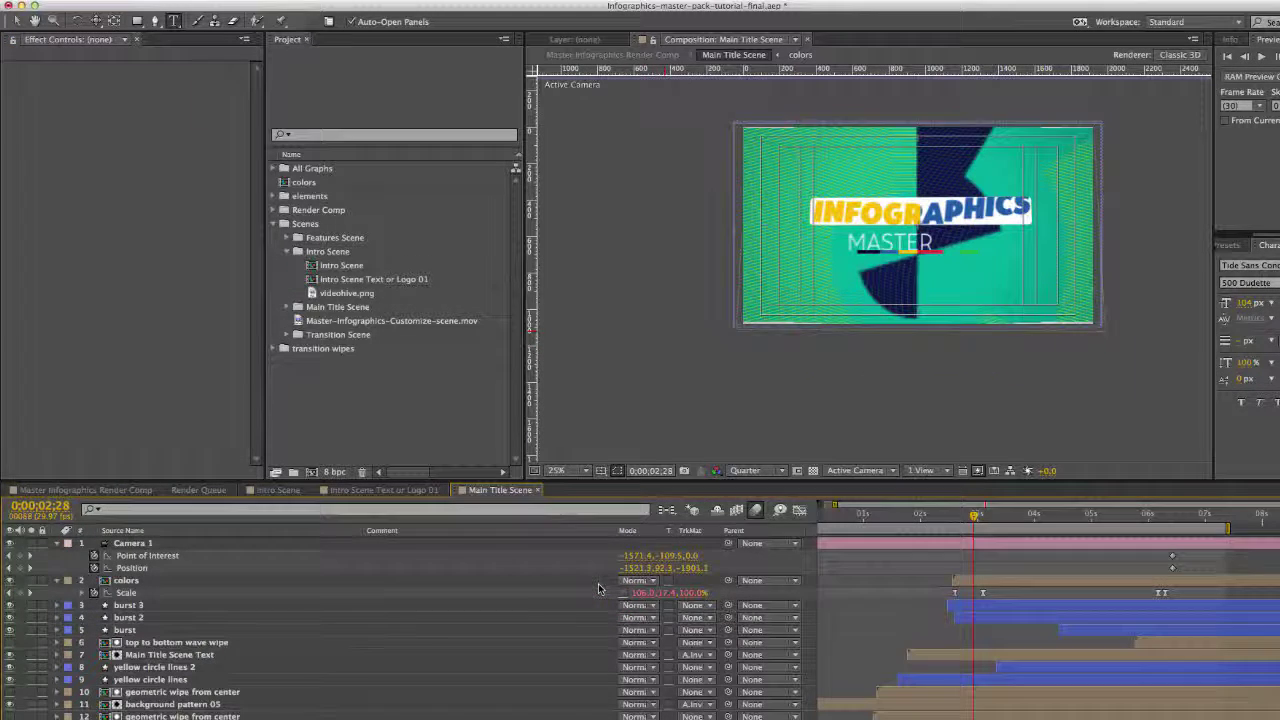
# Step: Locate Main Title Scene Text in the project's Main Title Scene folder and open that composition
pyautogui.click(214, 656)
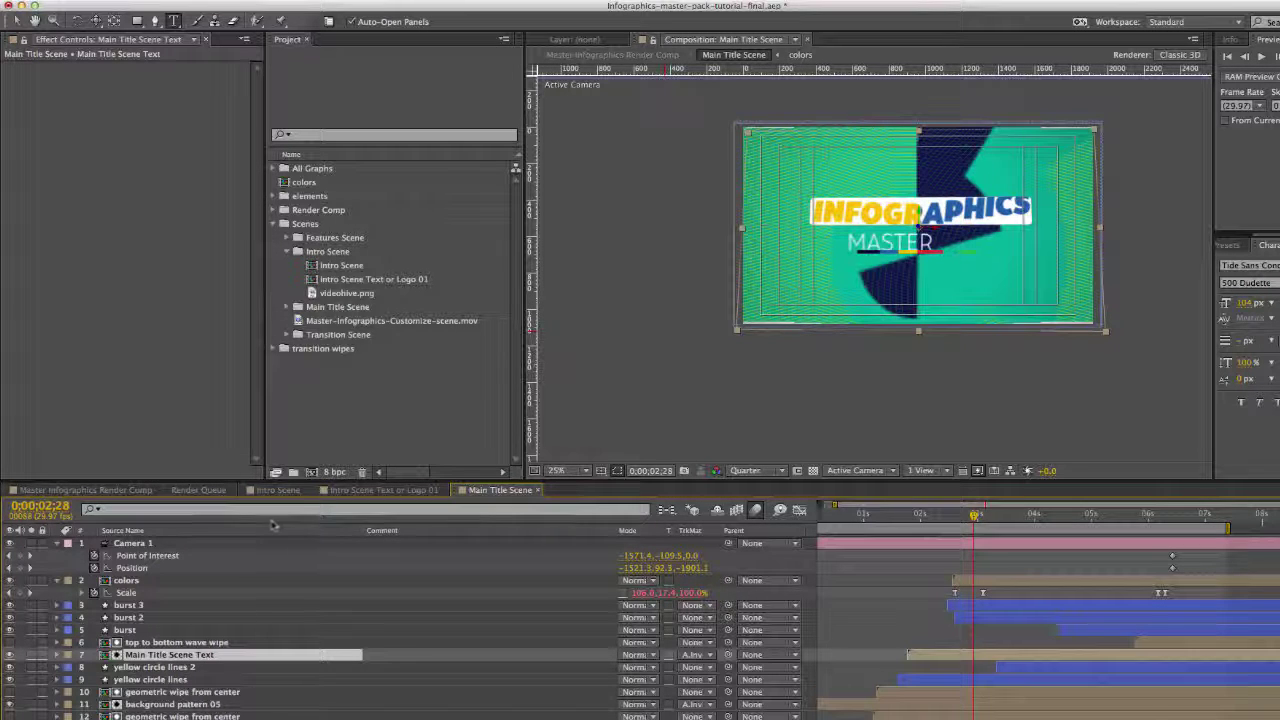
pyautogui.click(325, 308)
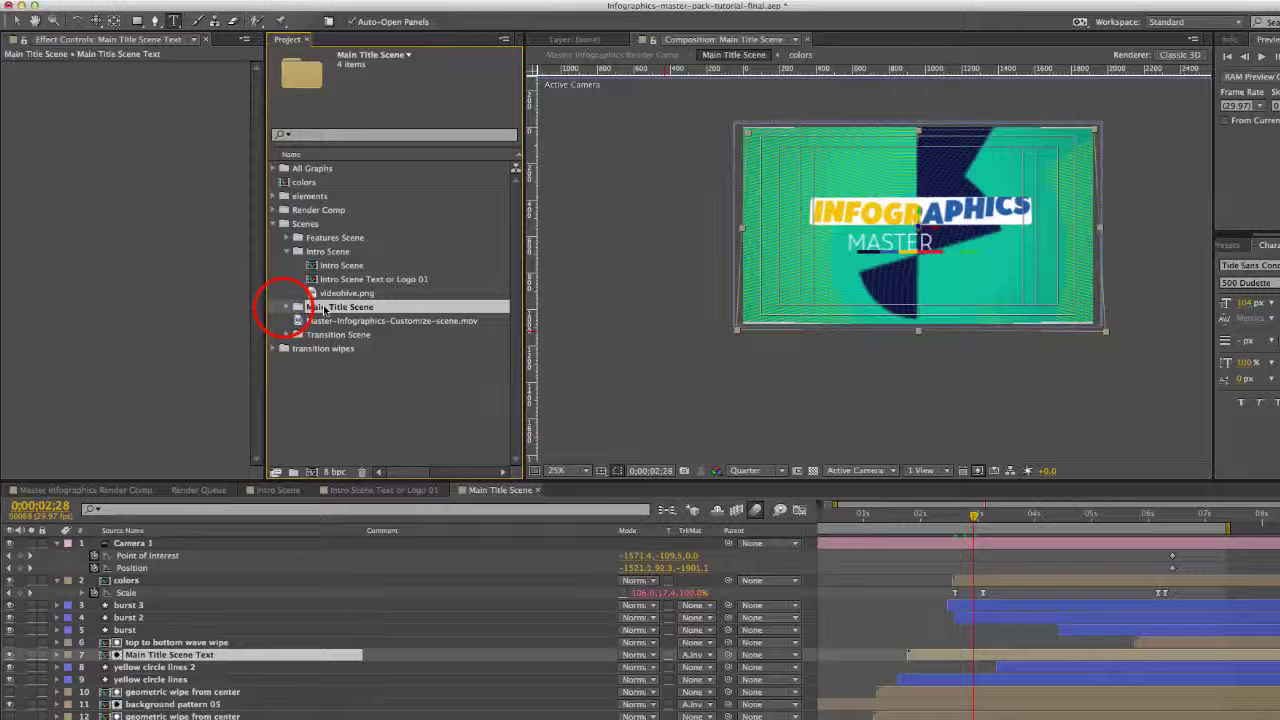
pyautogui.click(284, 310)
pyautogui.click(310, 224)
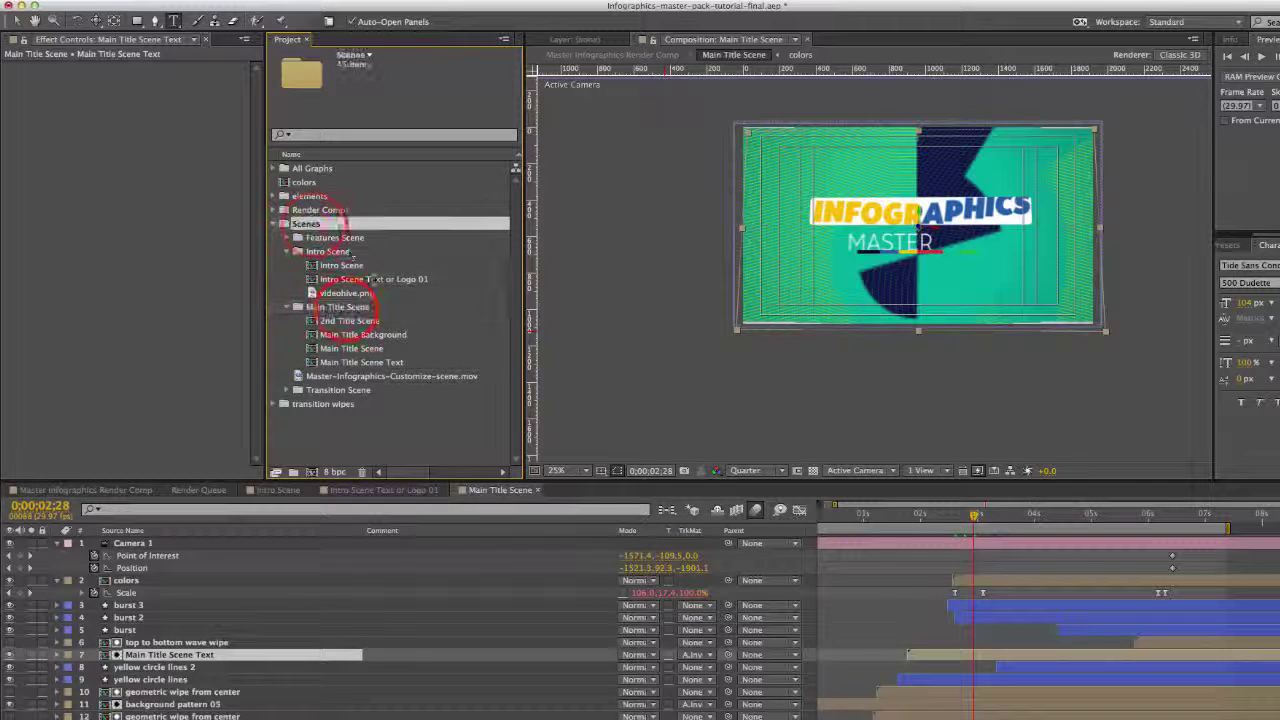
pyautogui.click(345, 310)
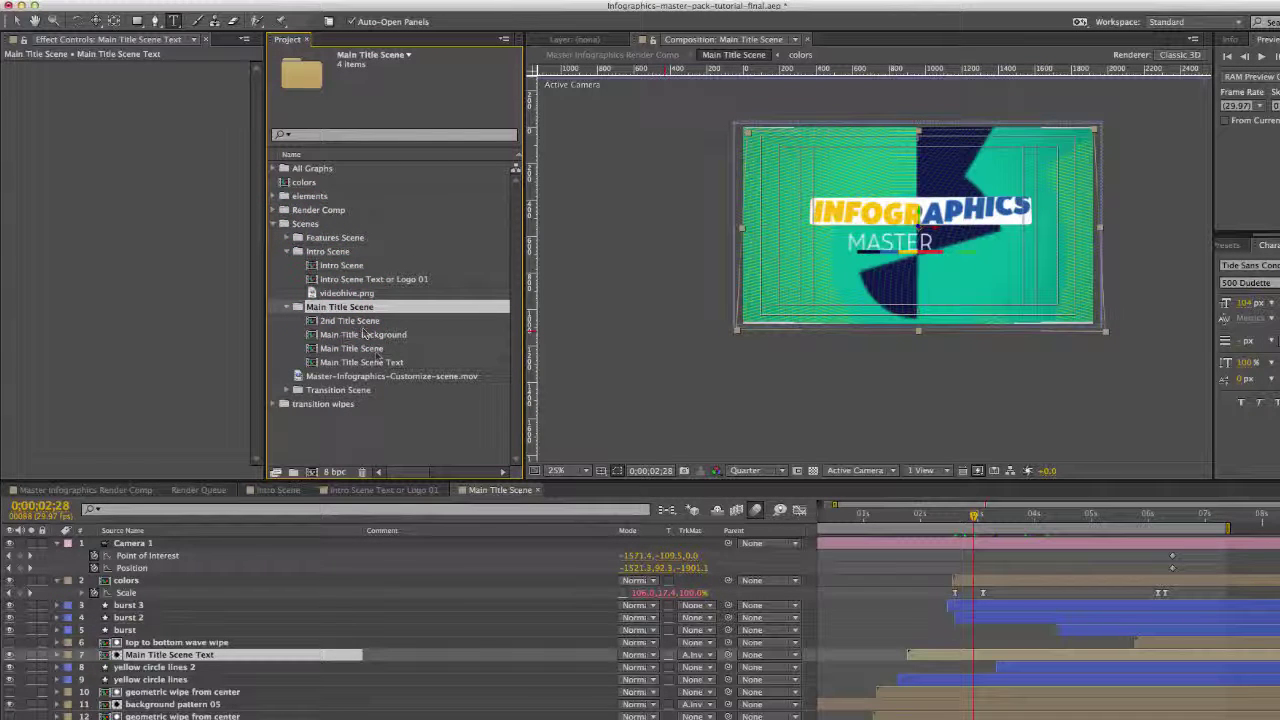
pyautogui.click(363, 365)
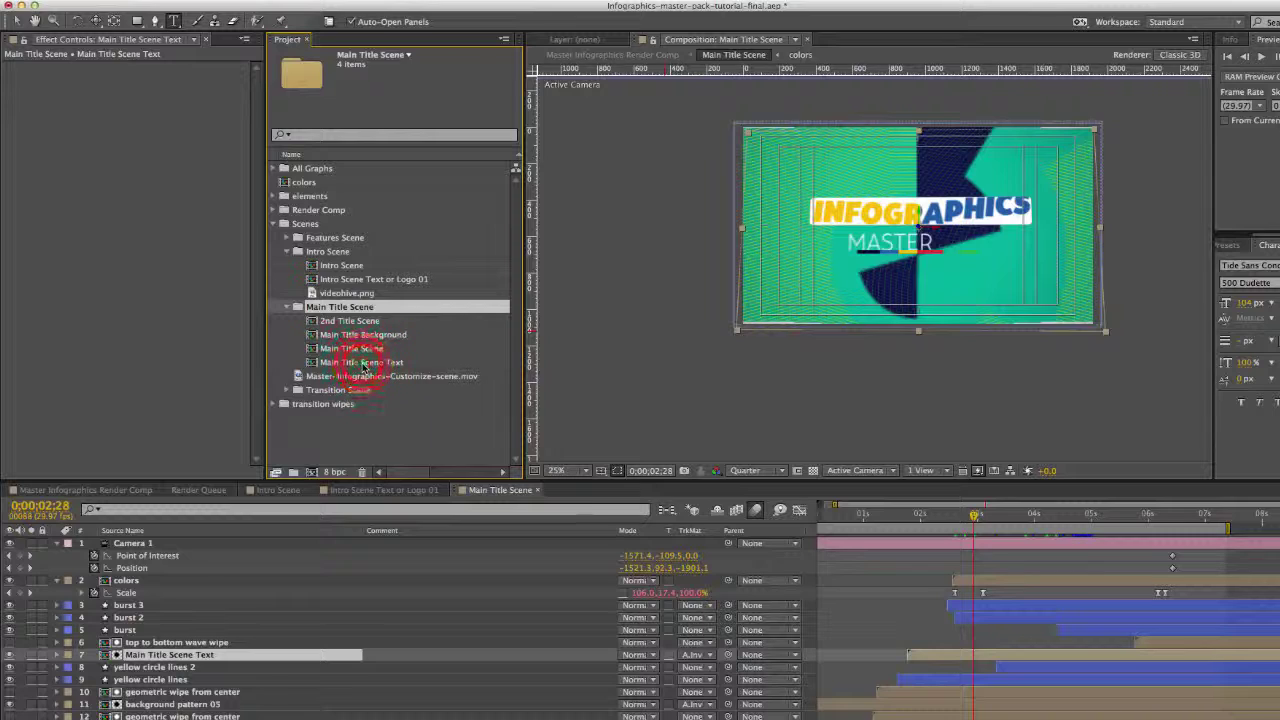
pyautogui.doubleClick(365, 366)
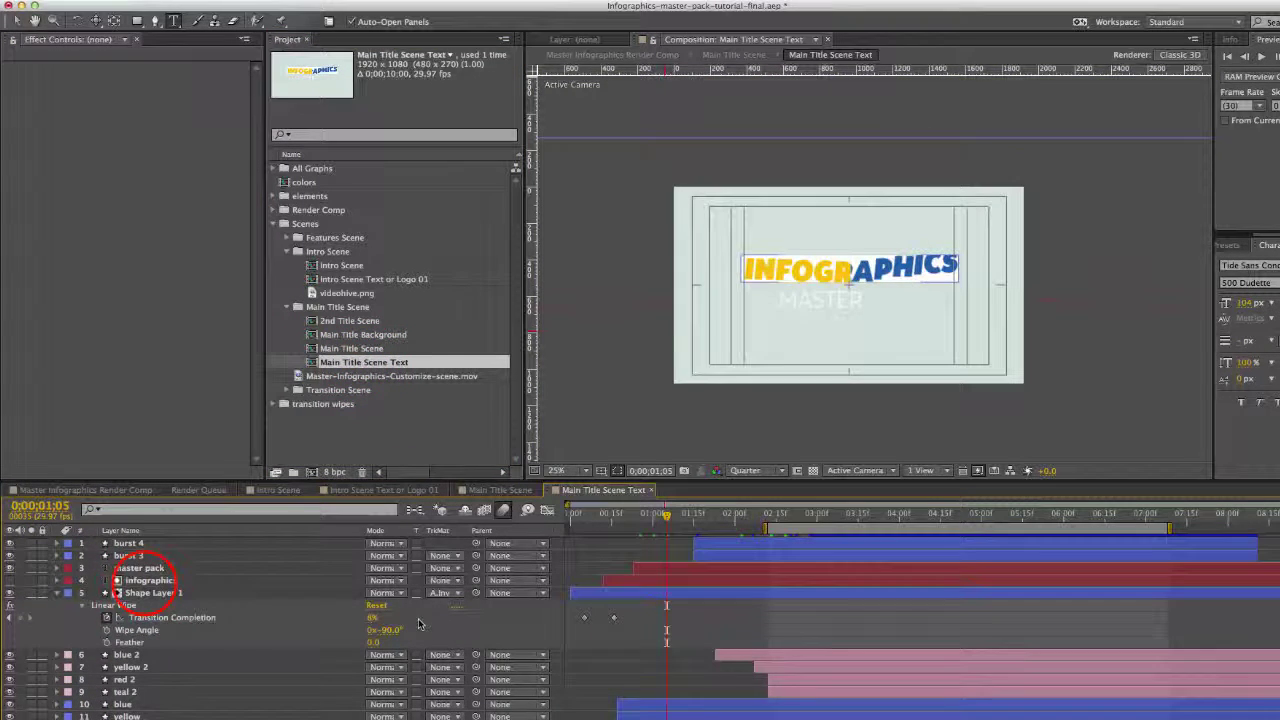
# Step: Select the infographics and master pack text for editing in Main Title Scene Text, and move the playhead to 0;00;03;06
pyautogui.click(146, 581)
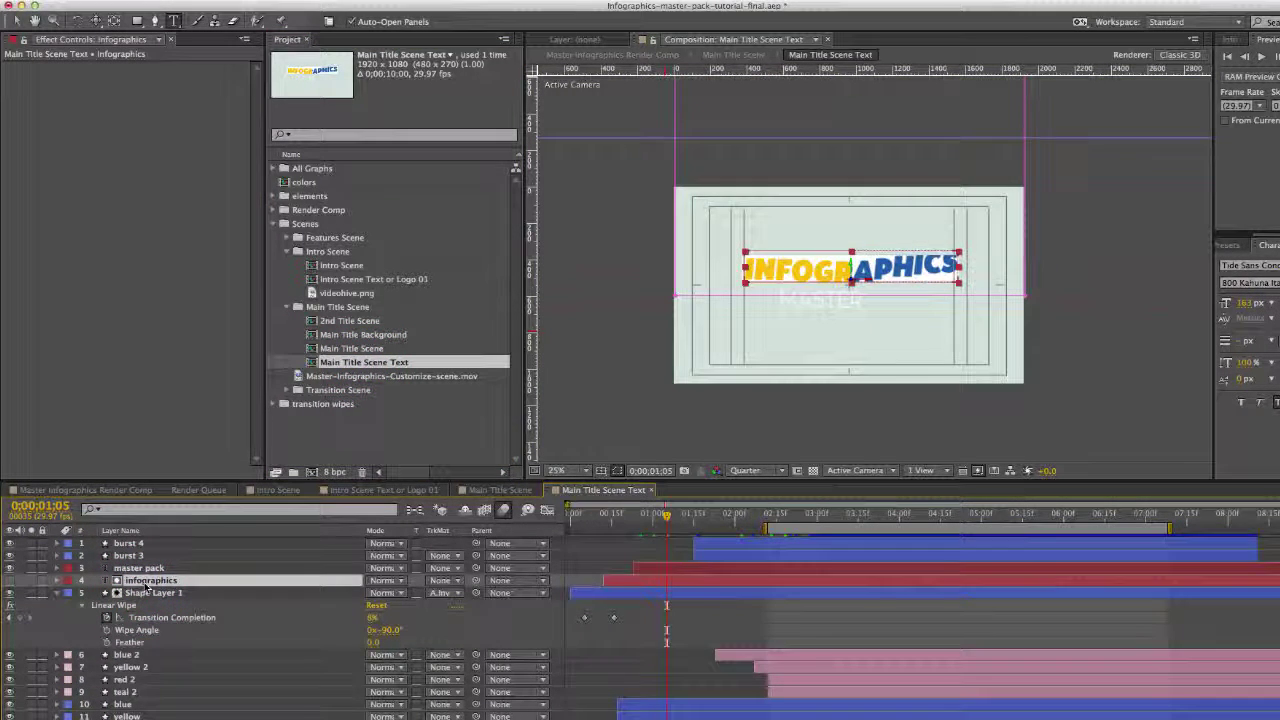
pyautogui.doubleClick(136, 581)
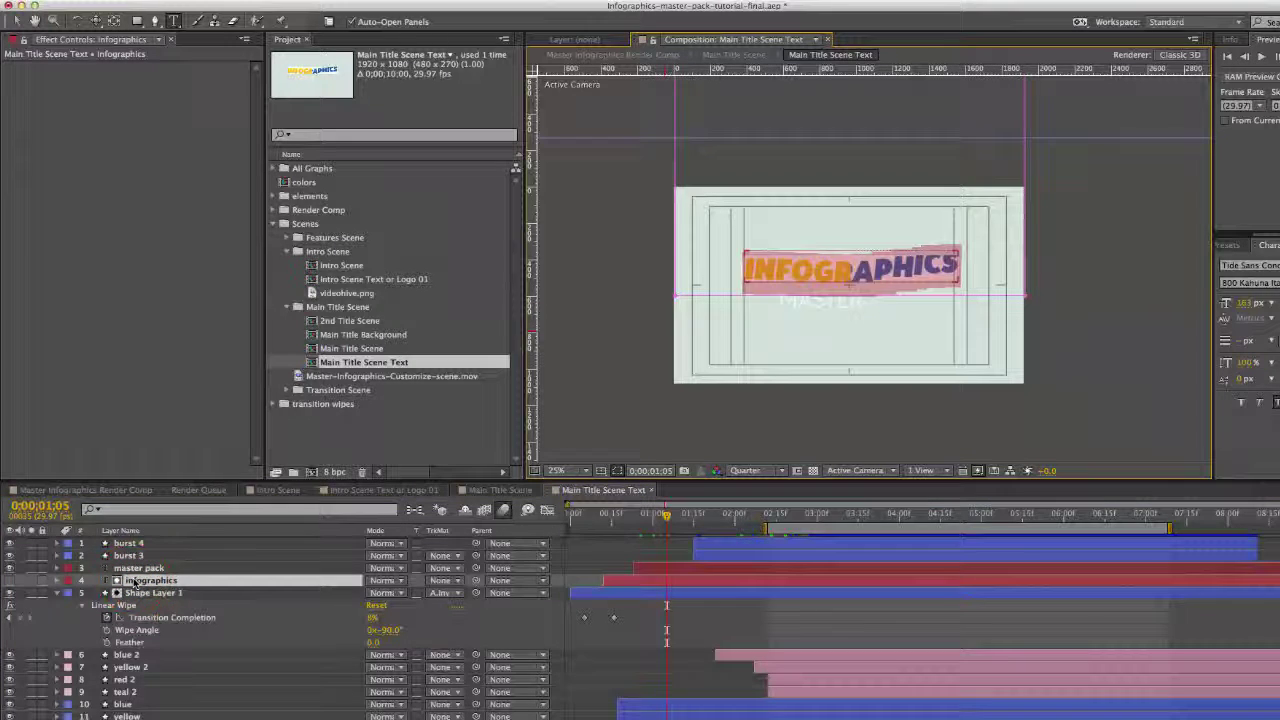
pyautogui.doubleClick(156, 573)
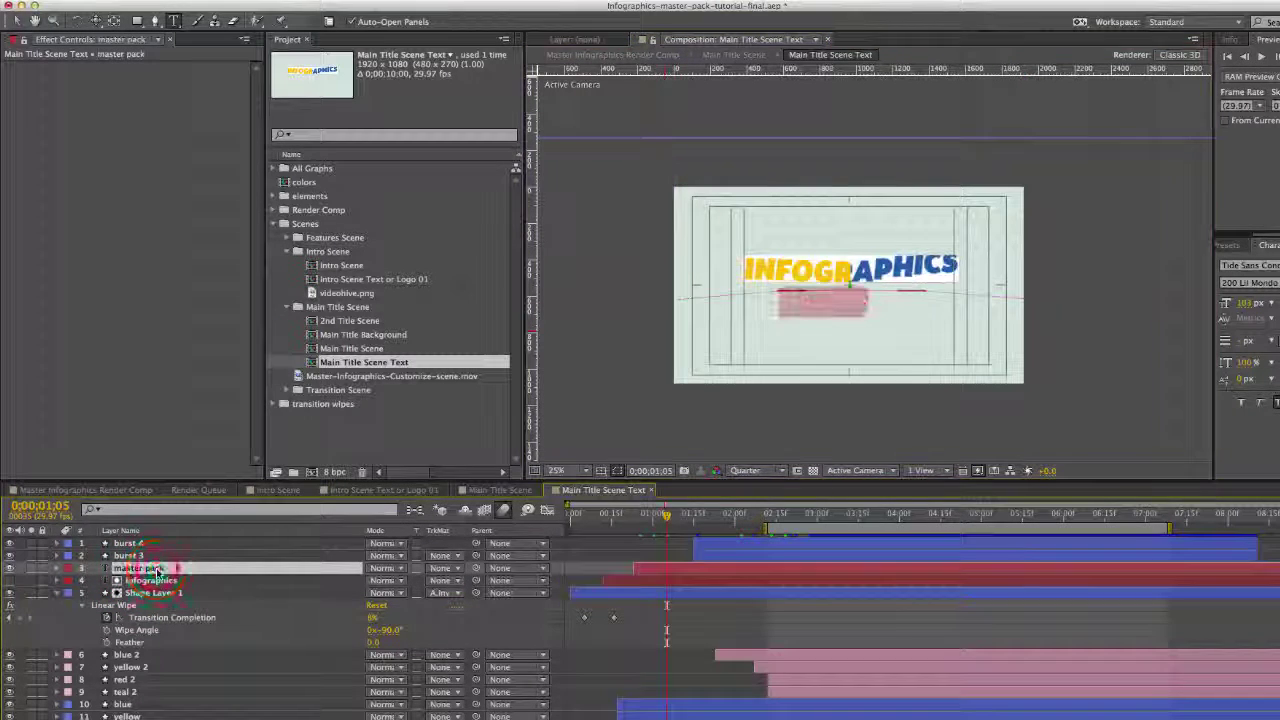
pyautogui.click(806, 515)
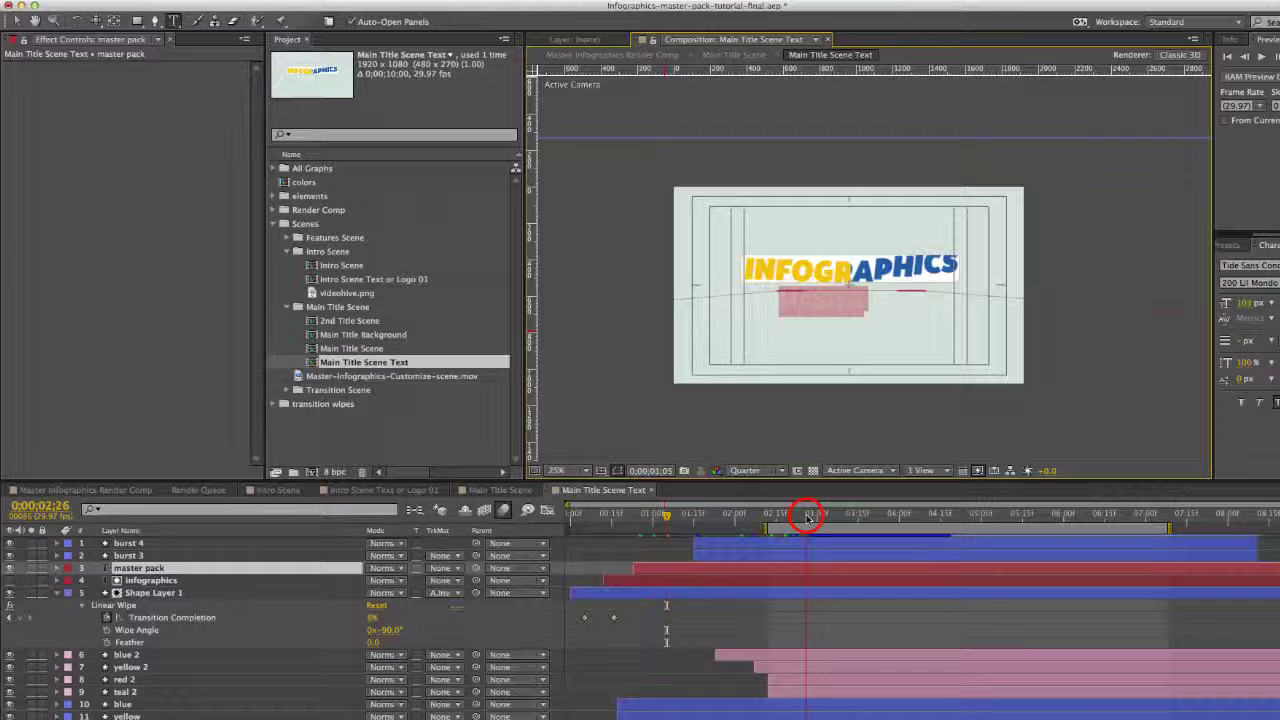
pyautogui.moveTo(806, 515); pyautogui.dragTo(834, 516)
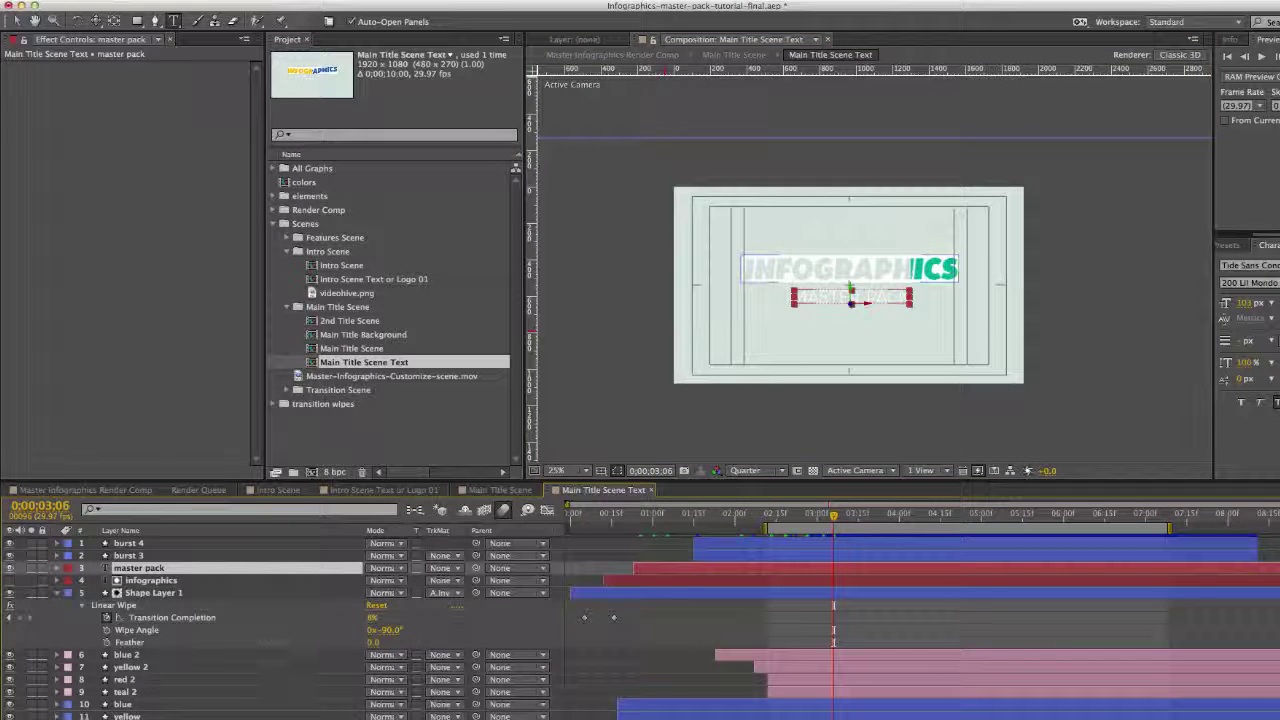
# Step: At 0;00;01;14, select the teal shape layer and check its fill color without changing it
pyautogui.click(143, 705)
pyautogui.click(146, 719)
pyautogui.click(731, 516)
pyautogui.moveTo(735, 537); pyautogui.dragTo(692, 523)
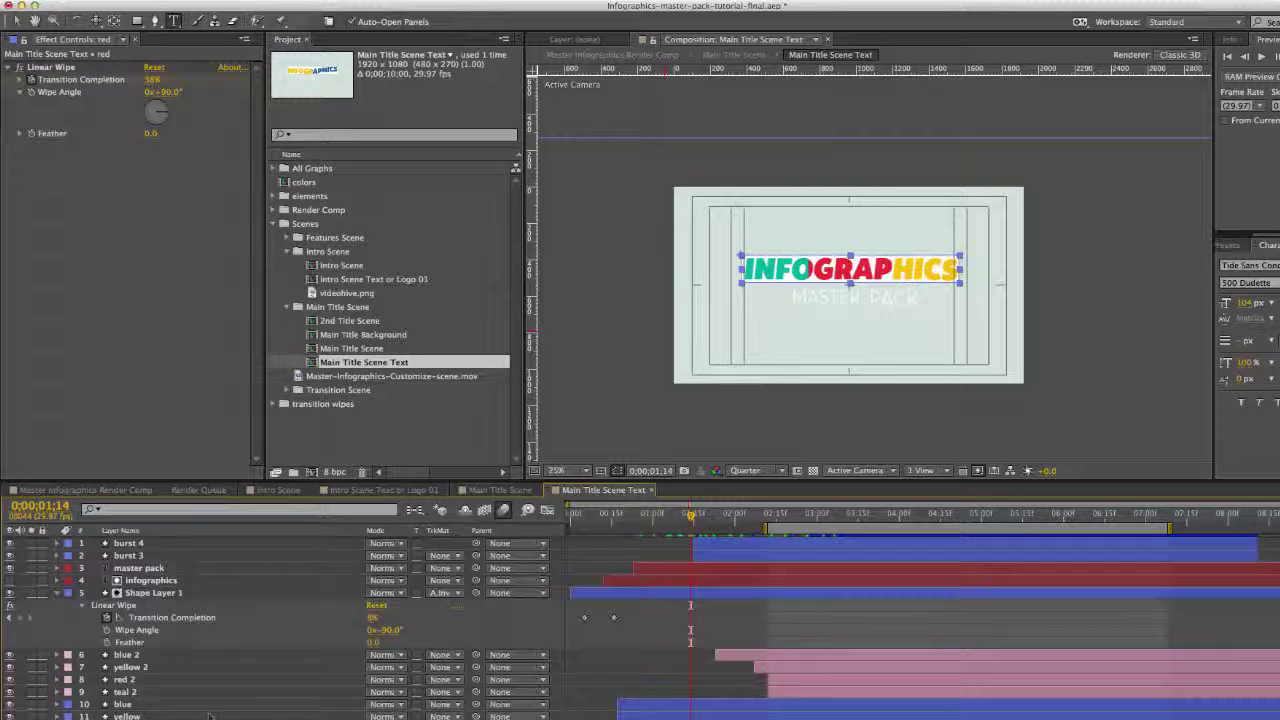
pyautogui.click(132, 719)
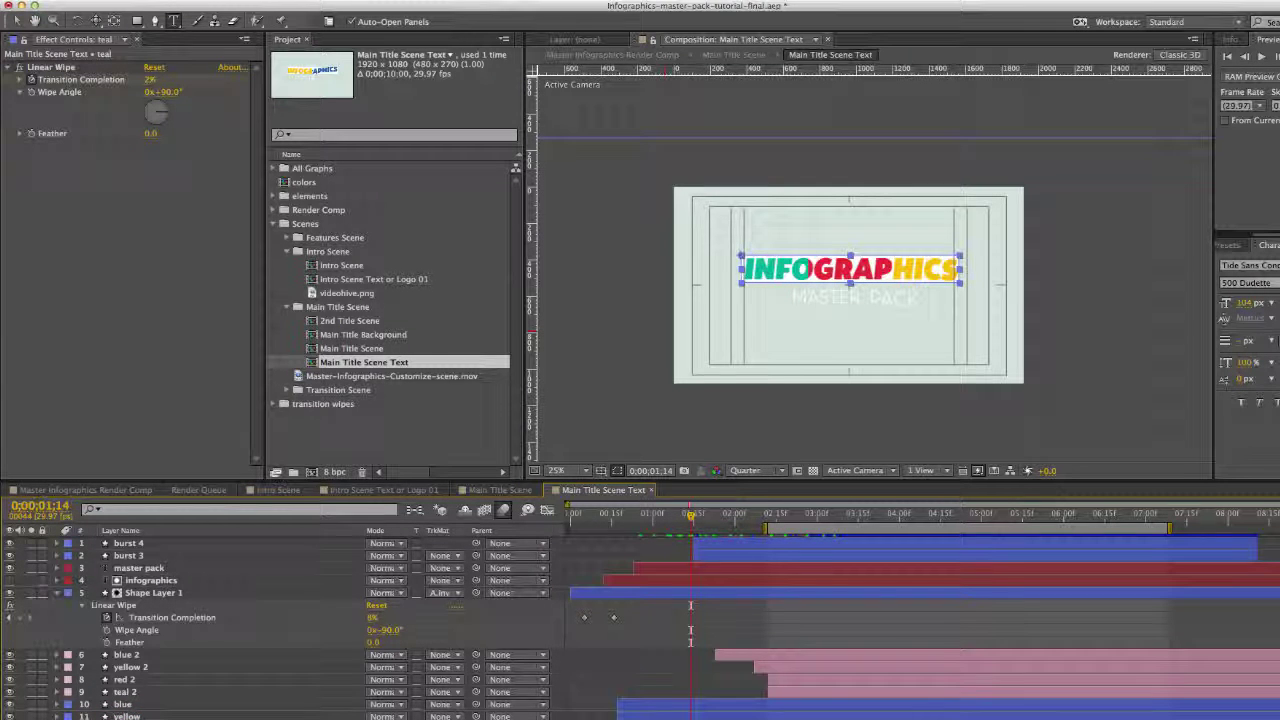
pyautogui.press('v')
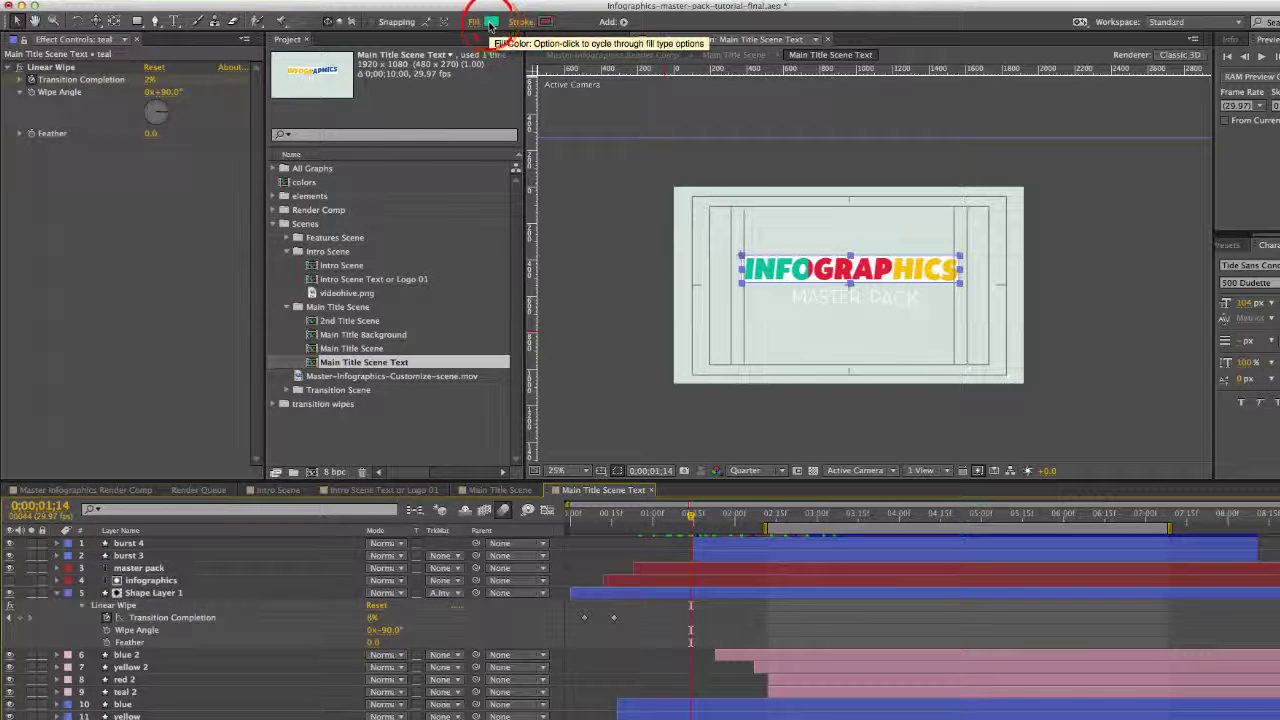
pyautogui.click(490, 22)
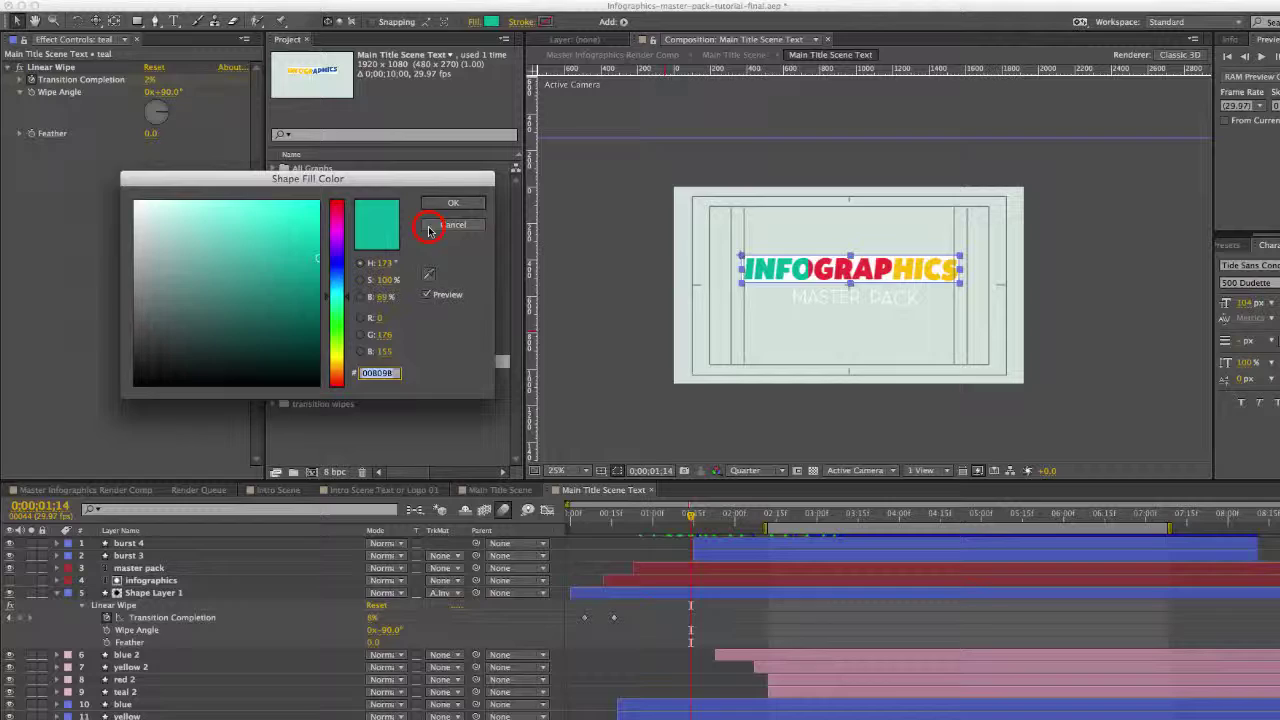
pyautogui.click(432, 226)
# Step: Return to the Master Infographics Render Comp, move the playhead to 0;00;11;20 and open the 2nd Title Scene composition
pyautogui.click(120, 491)
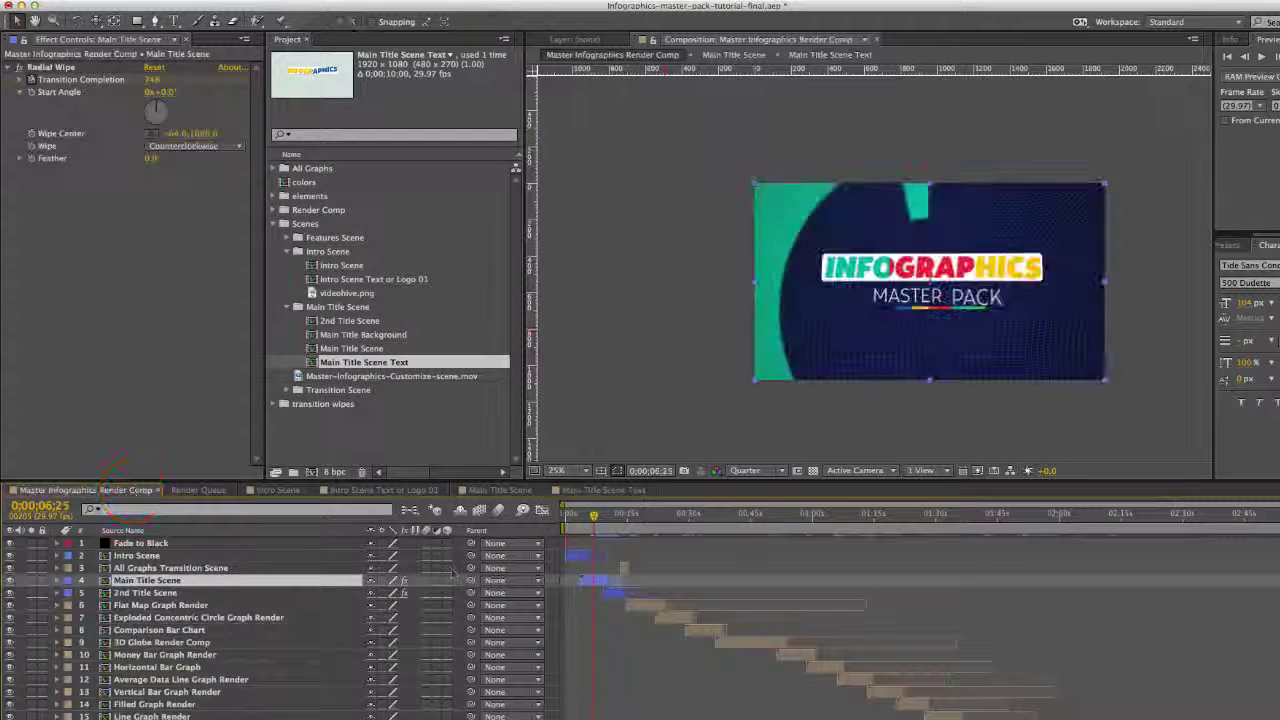
pyautogui.click(606, 520)
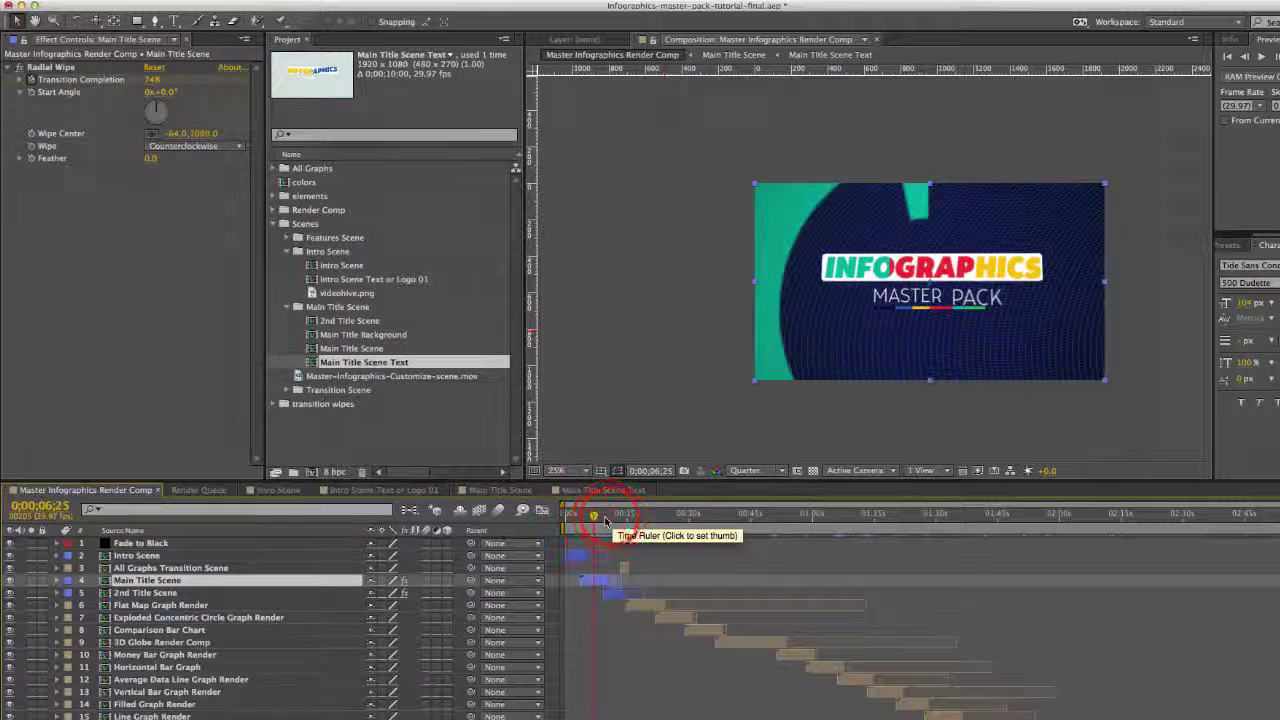
pyautogui.moveTo(610, 520); pyautogui.dragTo(613, 520)
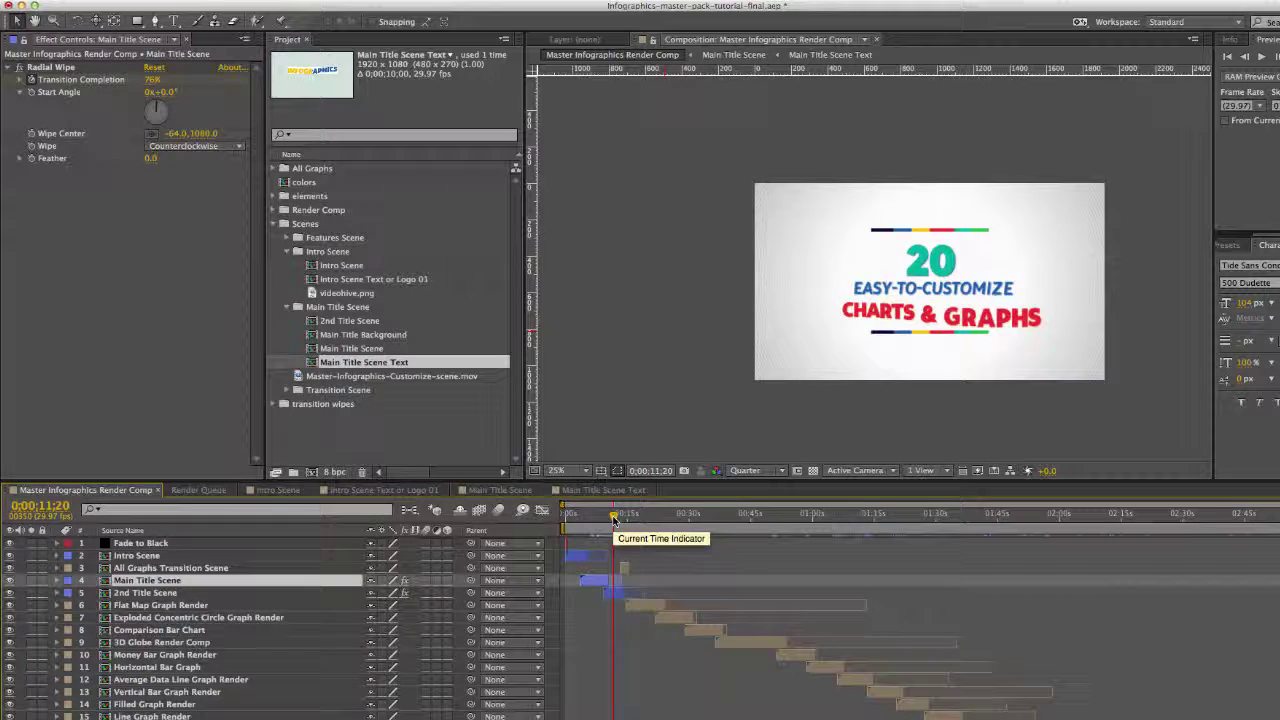
pyautogui.doubleClick(608, 591)
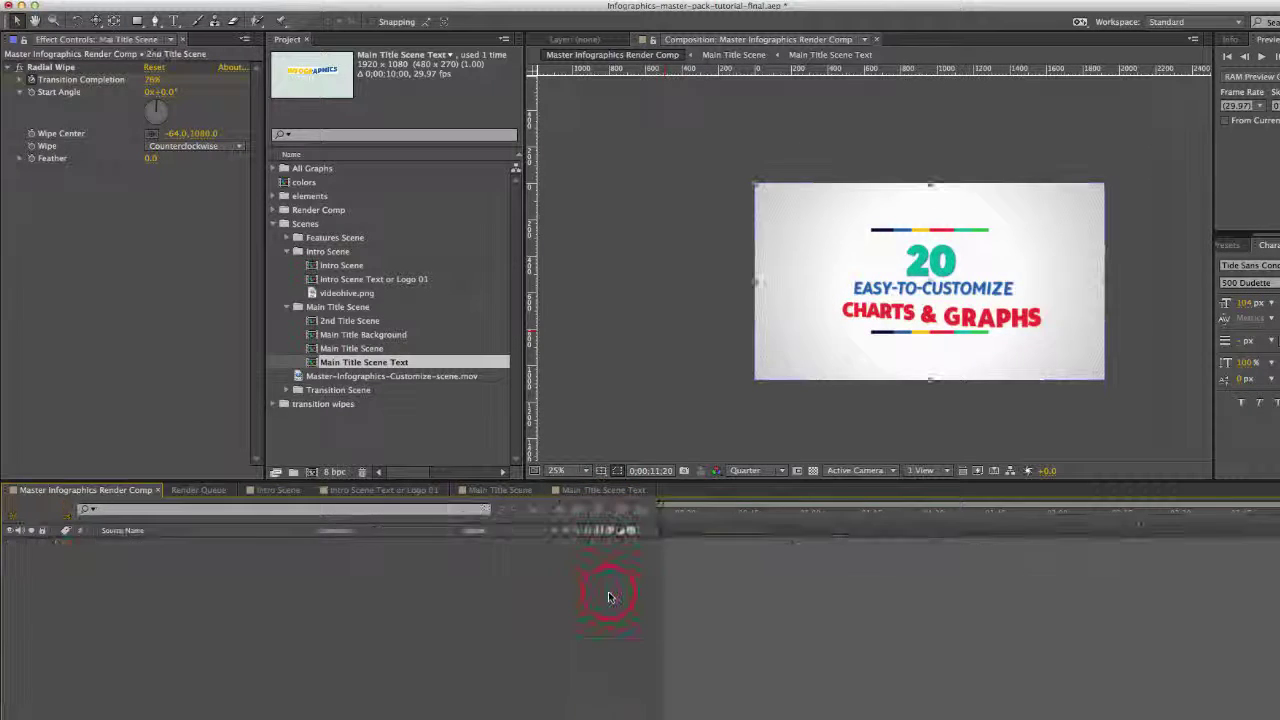
# Step: Examine the 2nd Title Scene's customizable layers: the 20 and charts & graphs text and both yellow circle lines shapes
pyautogui.click(150, 642)
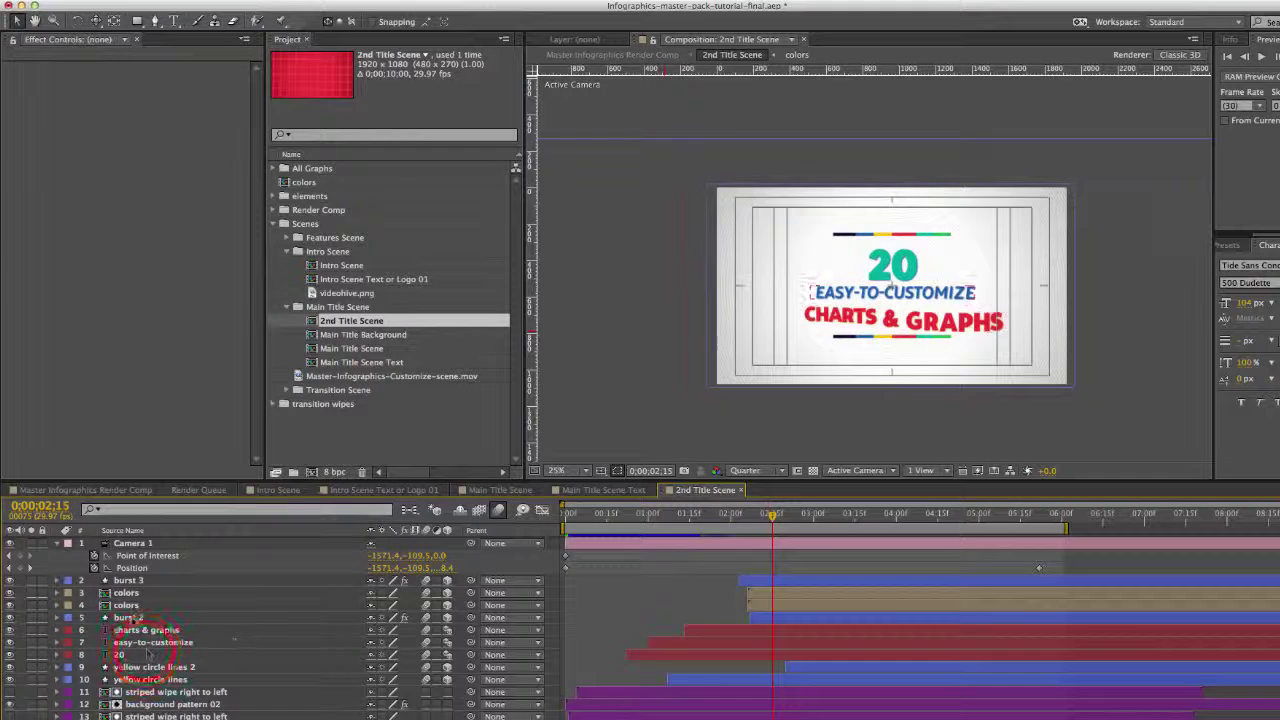
pyautogui.click(145, 654)
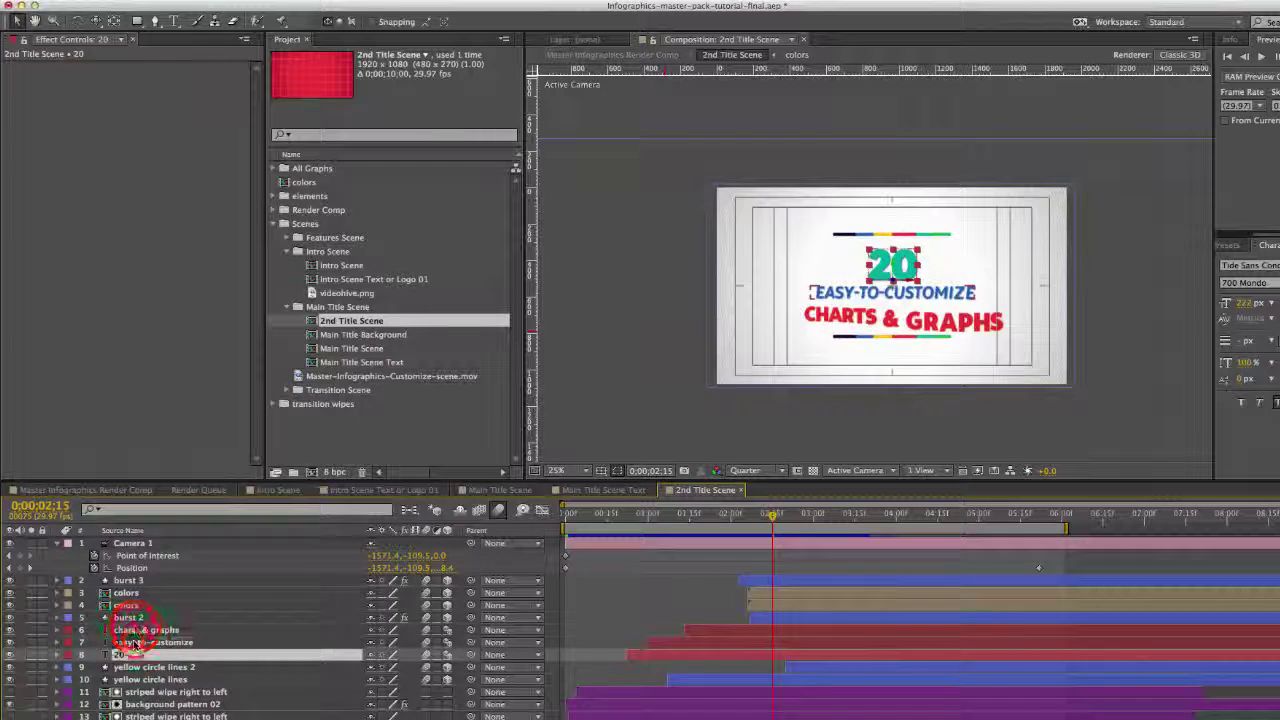
pyautogui.click(140, 629)
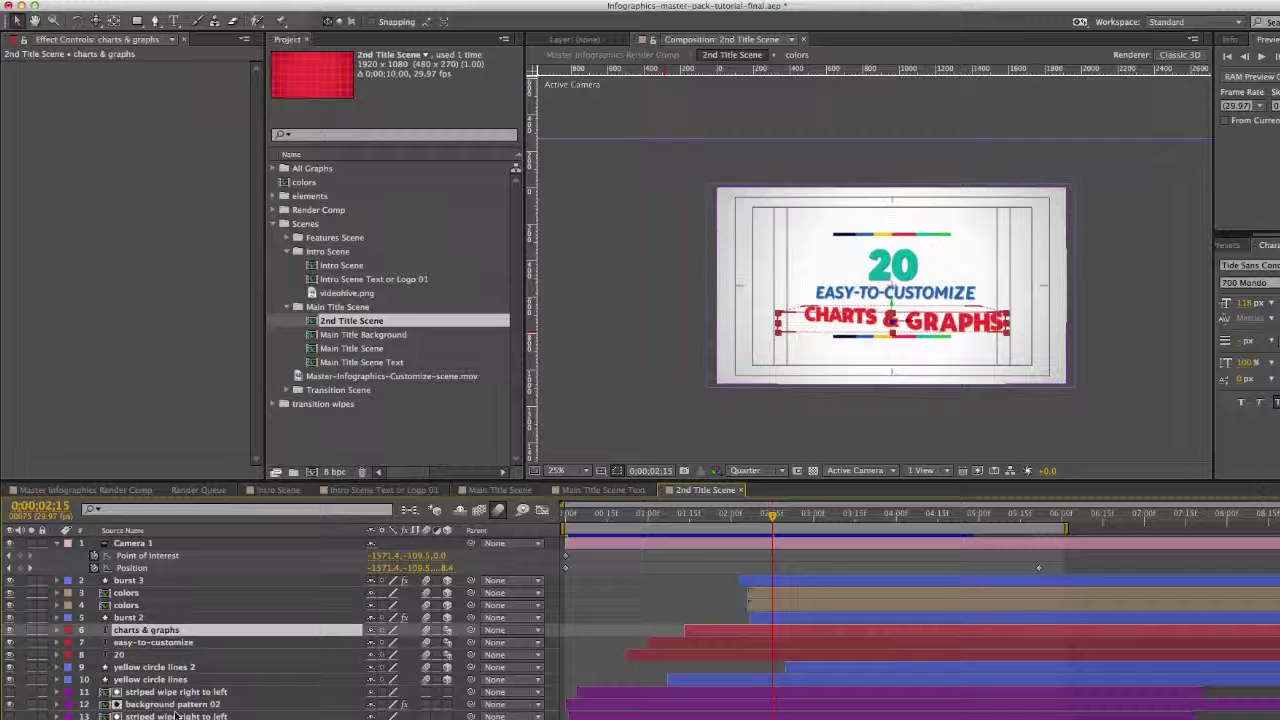
pyautogui.click(150, 679)
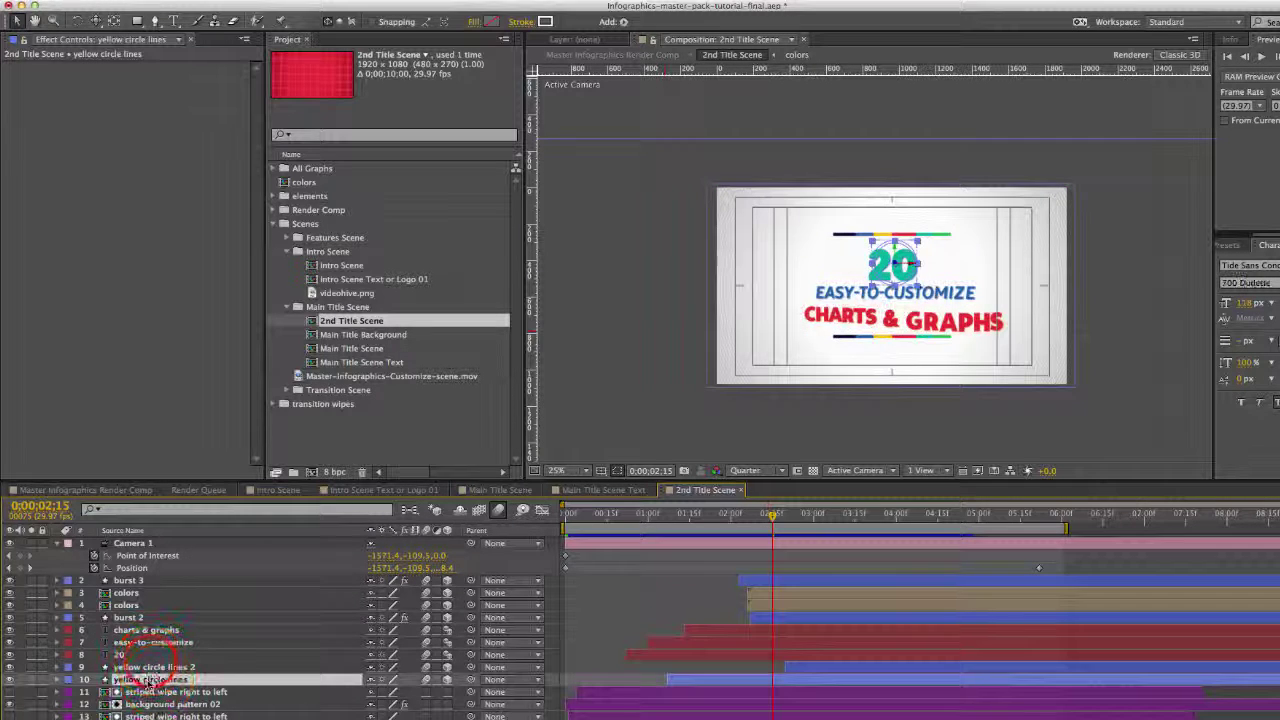
pyautogui.click(152, 666)
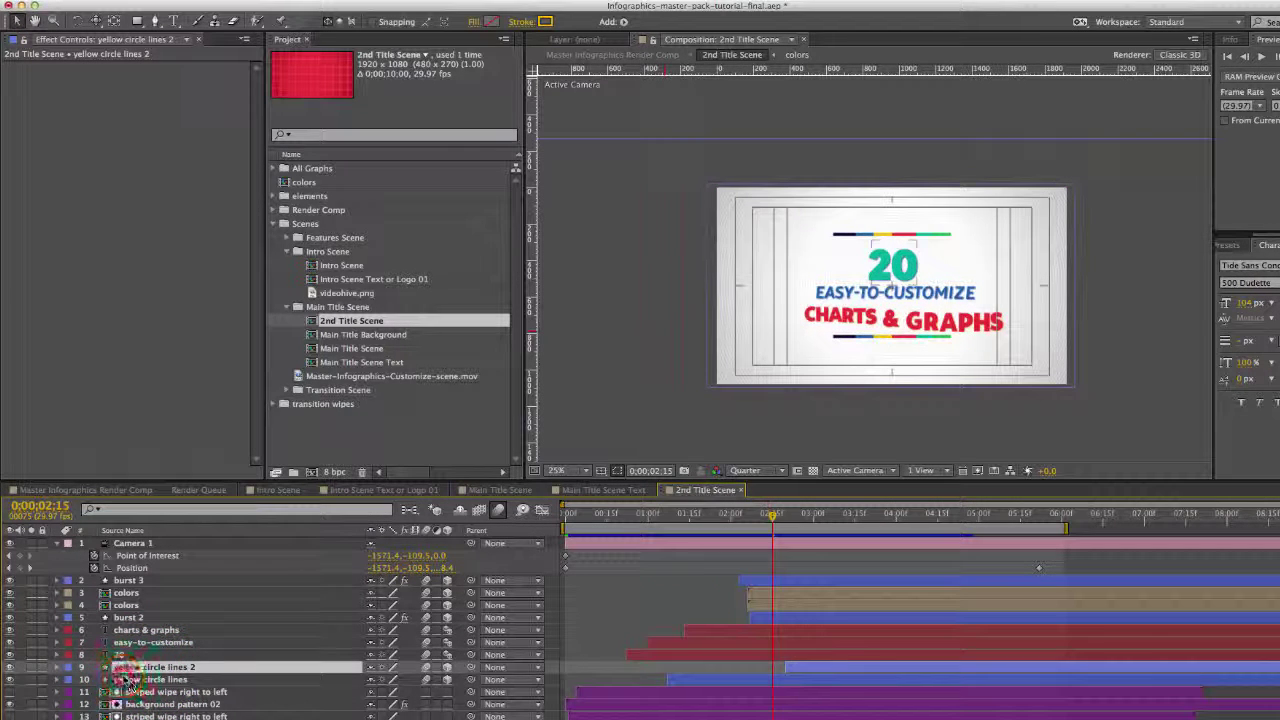
pyautogui.click(150, 679)
pyautogui.scroll(-3, 172, 710)
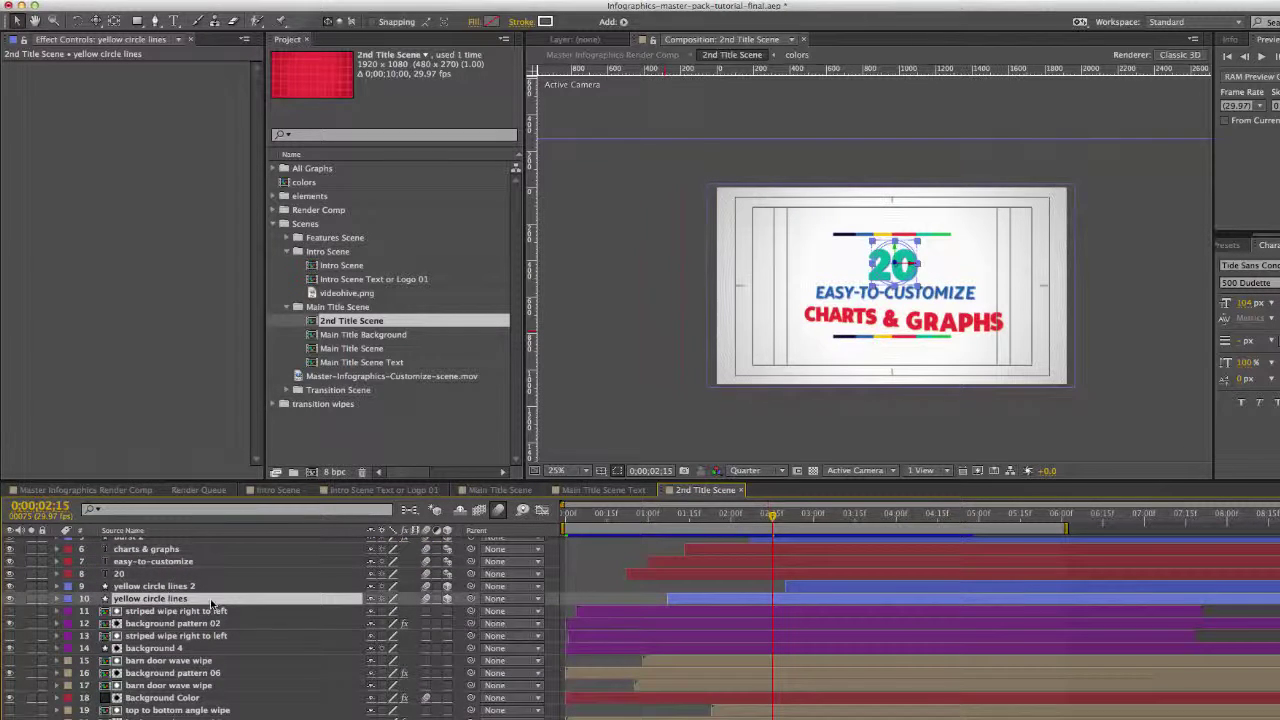
# Step: At 0;00;01;01, check the background 4 layer's radial gradient fill and the background pattern 02 layer's Fill effect
pyautogui.click(630, 513)
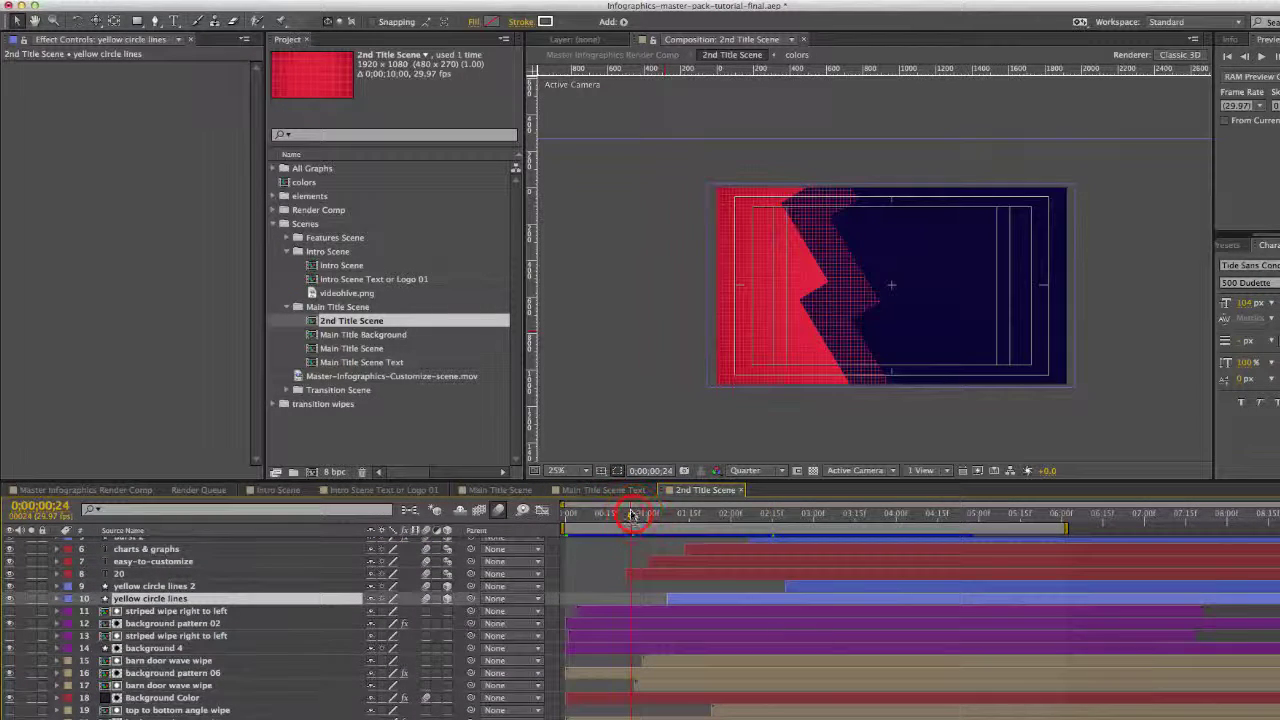
pyautogui.moveTo(632, 513); pyautogui.dragTo(655, 556)
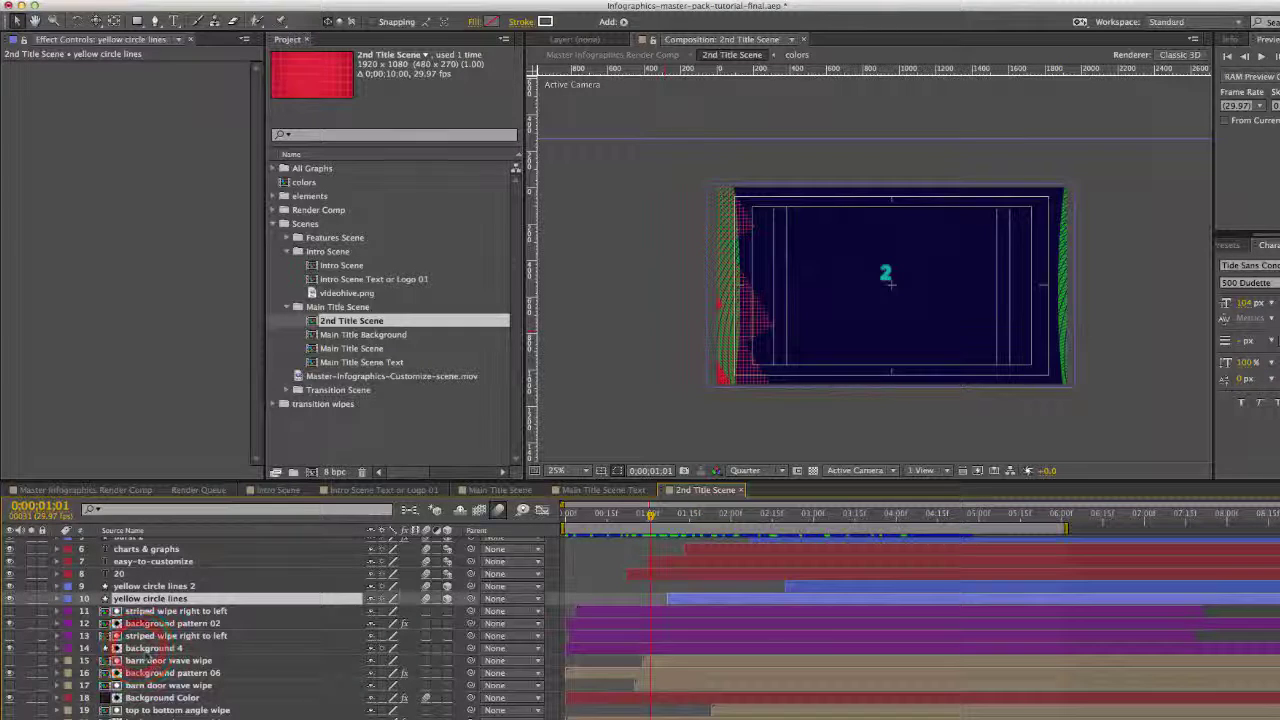
pyautogui.click(138, 650)
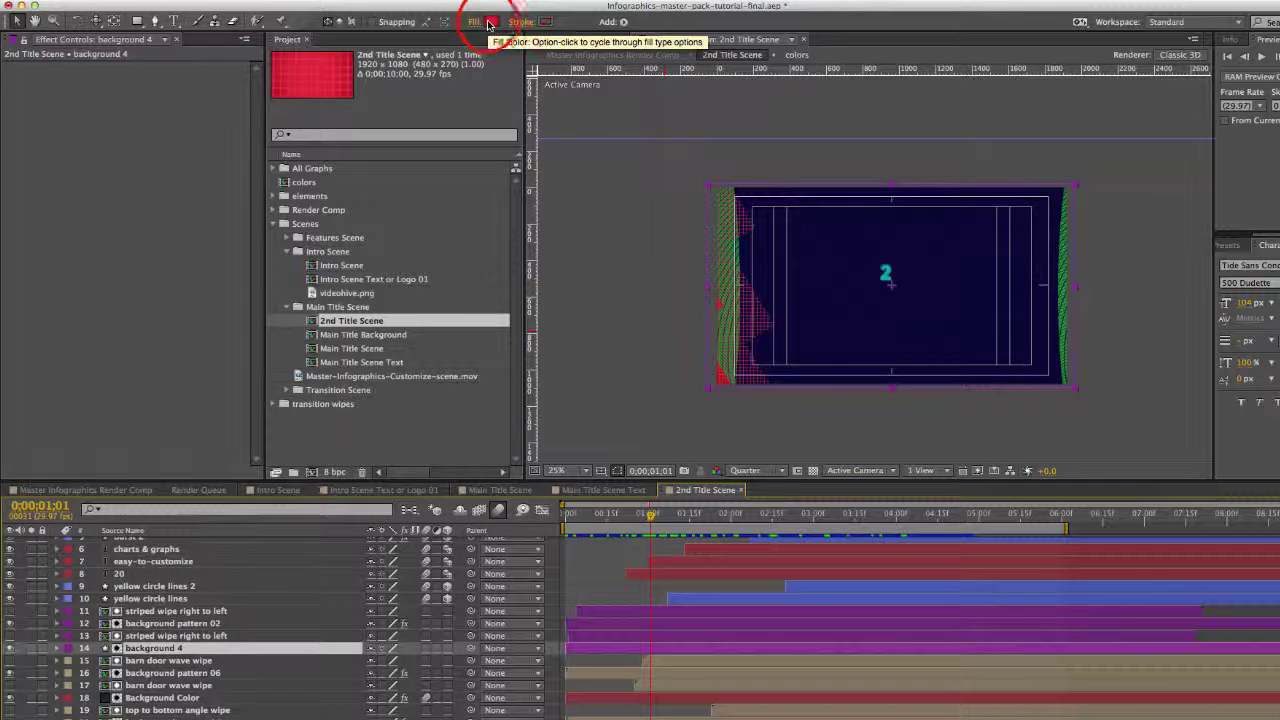
pyautogui.click(489, 24)
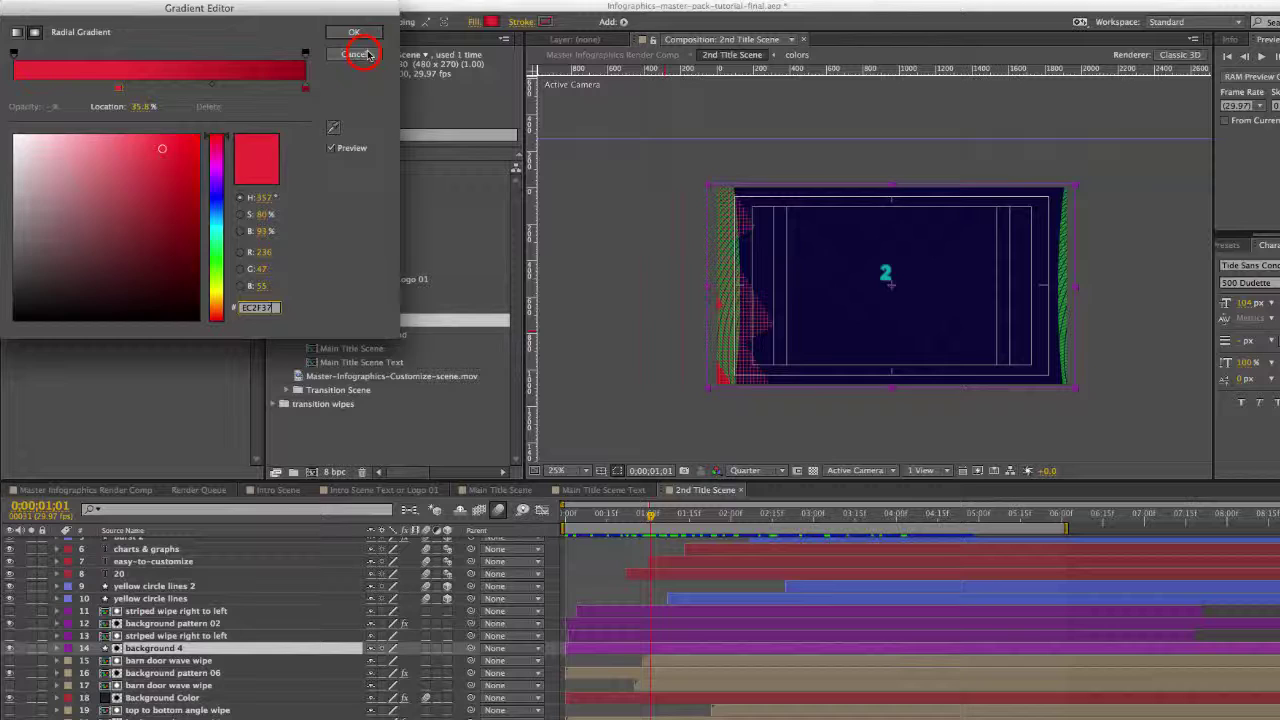
pyautogui.click(354, 32)
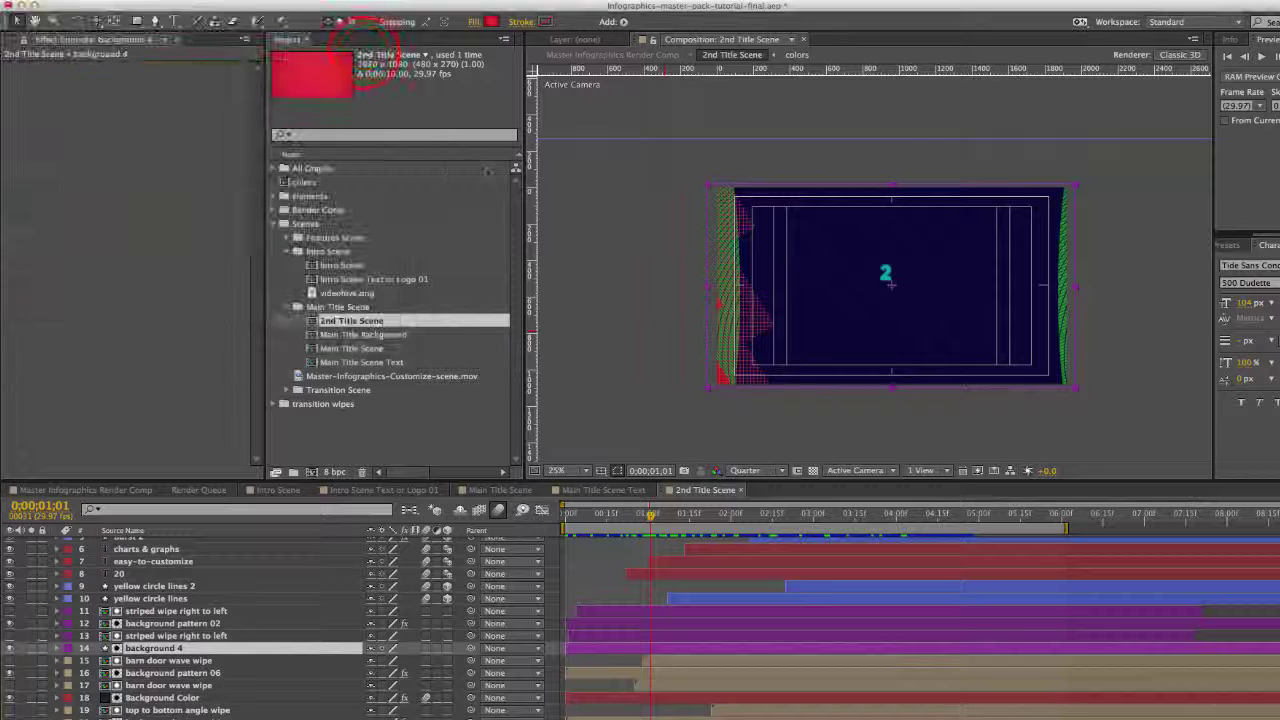
pyautogui.click(180, 636)
pyautogui.click(177, 624)
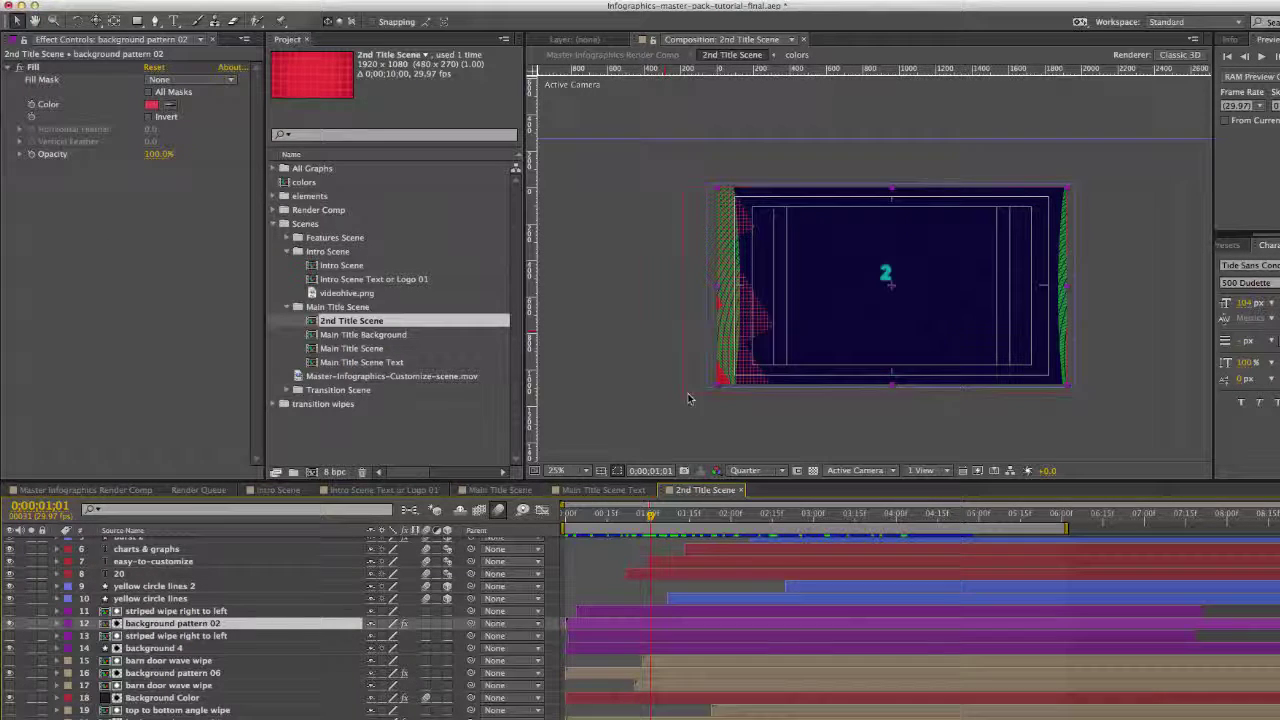
# Step: Return to the Master Infographics Render Comp, move the playhead to 0;00;27;13 and open the Exploded Concentric Circle Graph Render composition
pyautogui.click(707, 517)
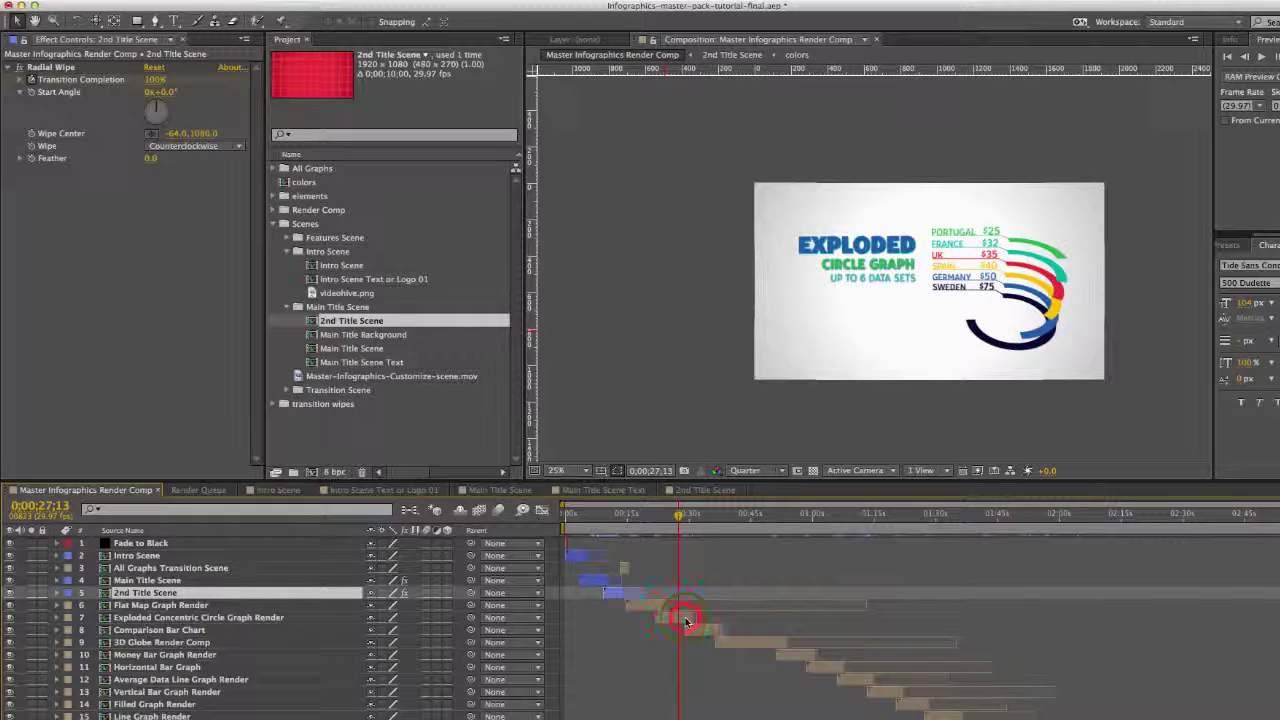
pyautogui.click(686, 621)
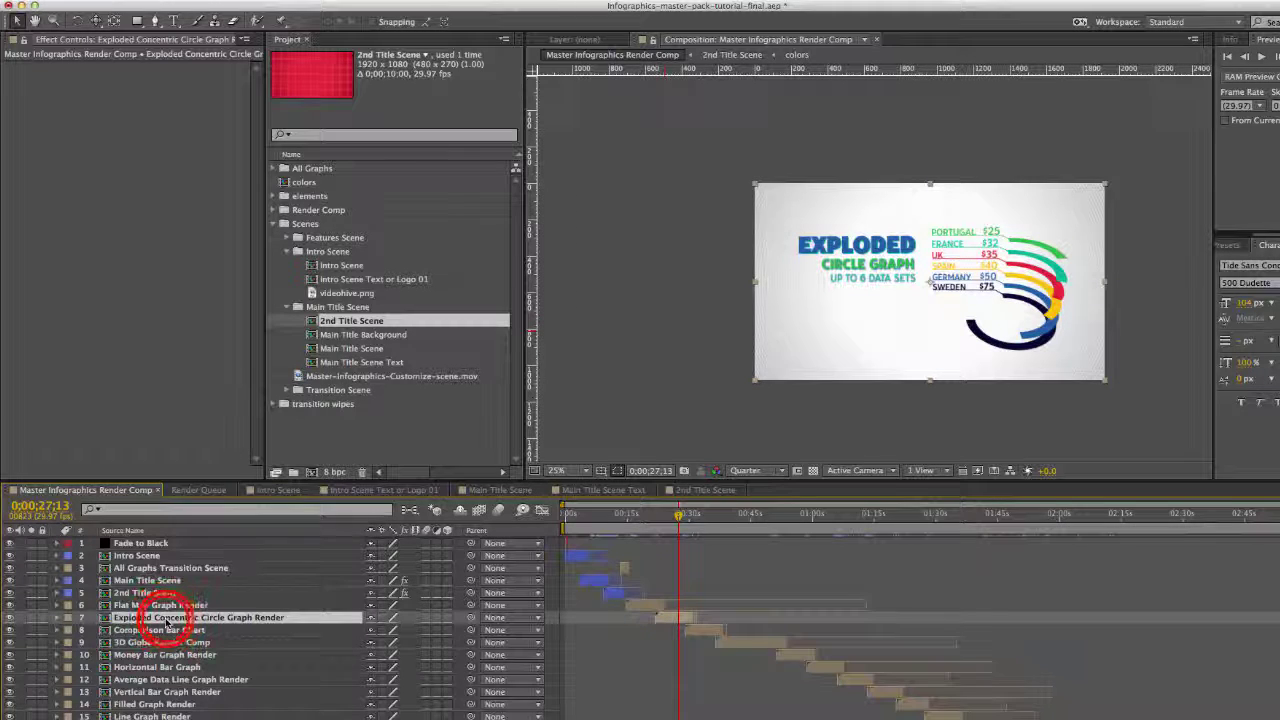
pyautogui.doubleClick(166, 620)
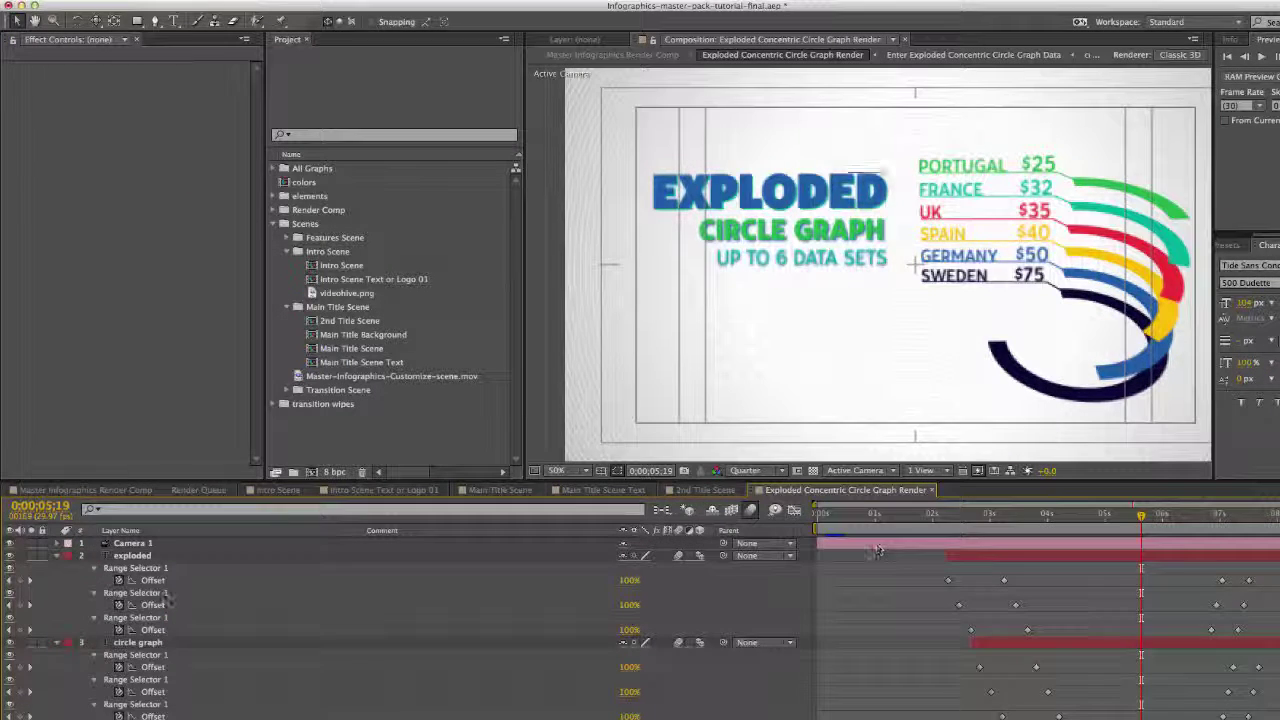
# Step: Collapse the expanded properties of all layers in the Exploded Concentric Circle Graph Render composition and clear the selection
pyautogui.press('super+a')
pyautogui.click(57, 556)
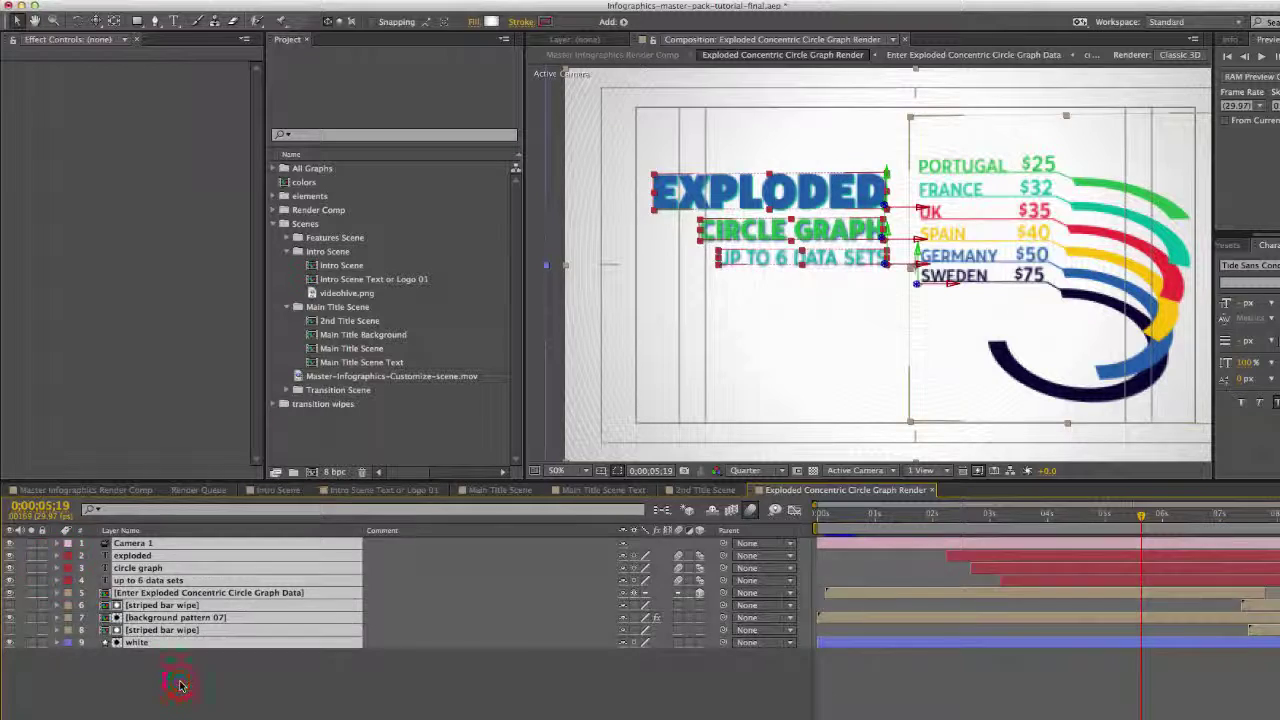
pyautogui.click(178, 688)
# Step: Select the white background layer and check its radial gradient fill, keeping the existing colors
pyautogui.click(130, 606)
pyautogui.click(138, 643)
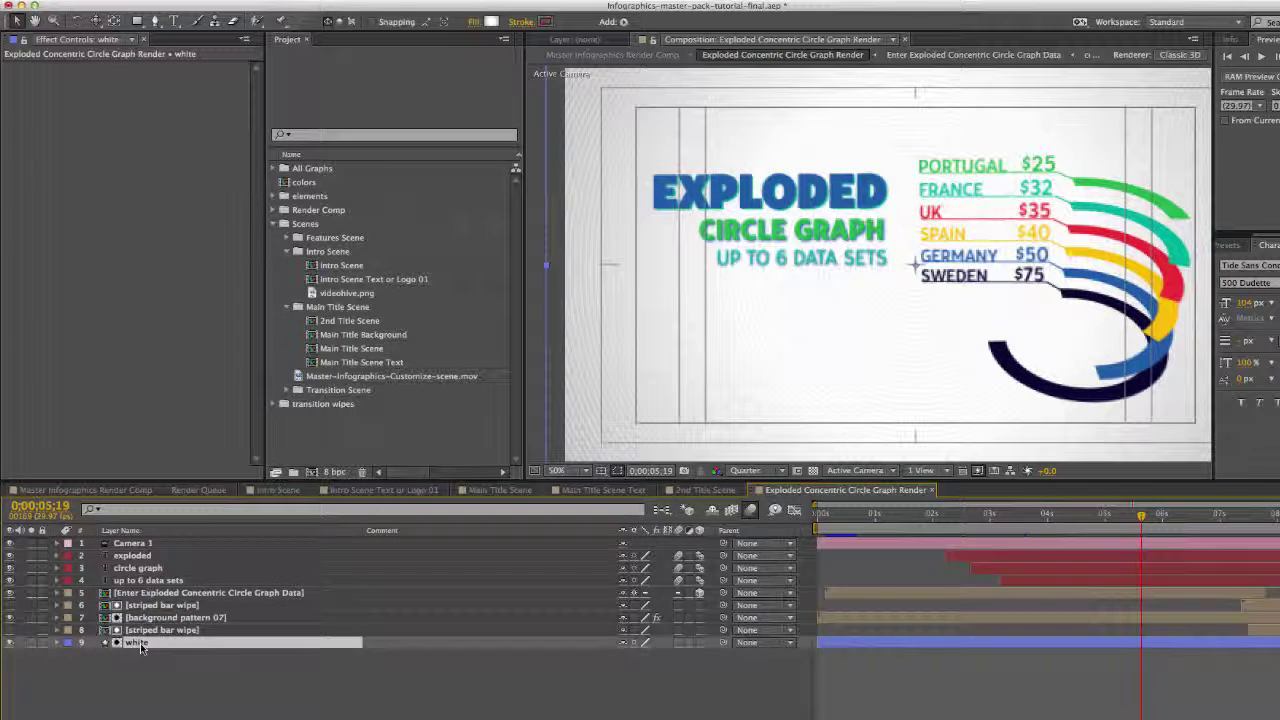
pyautogui.click(491, 21)
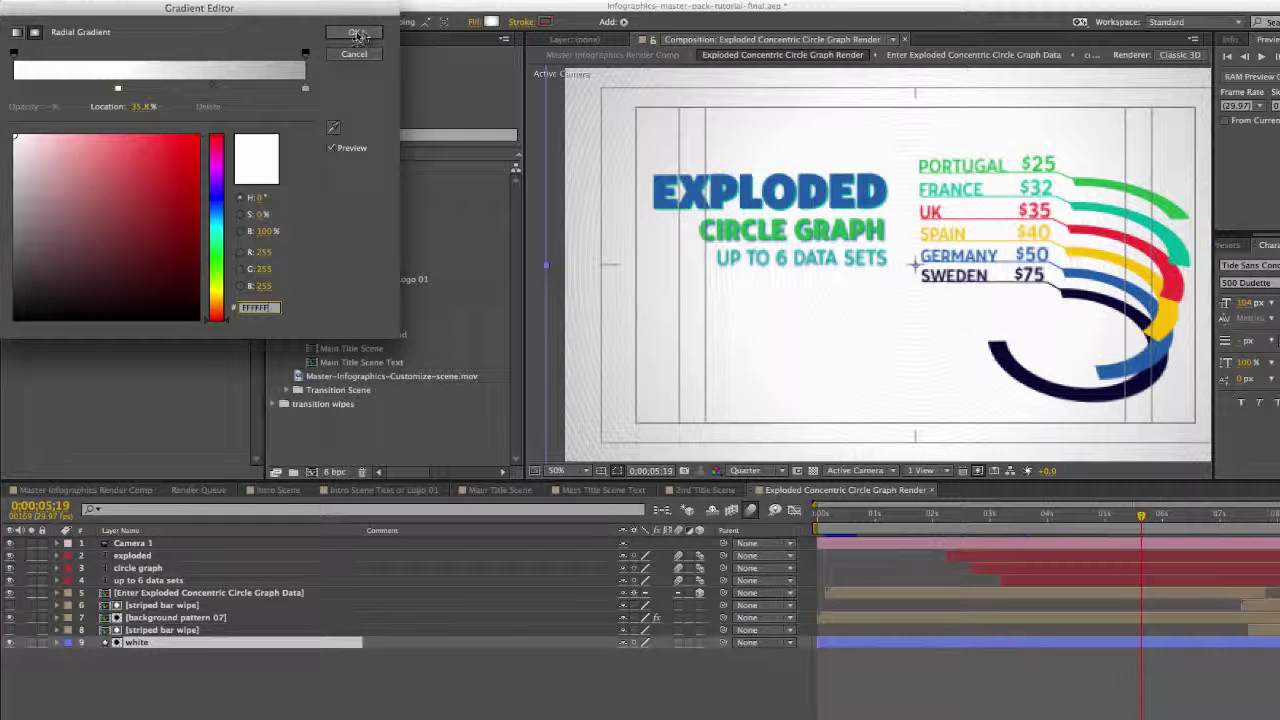
pyautogui.click(354, 40)
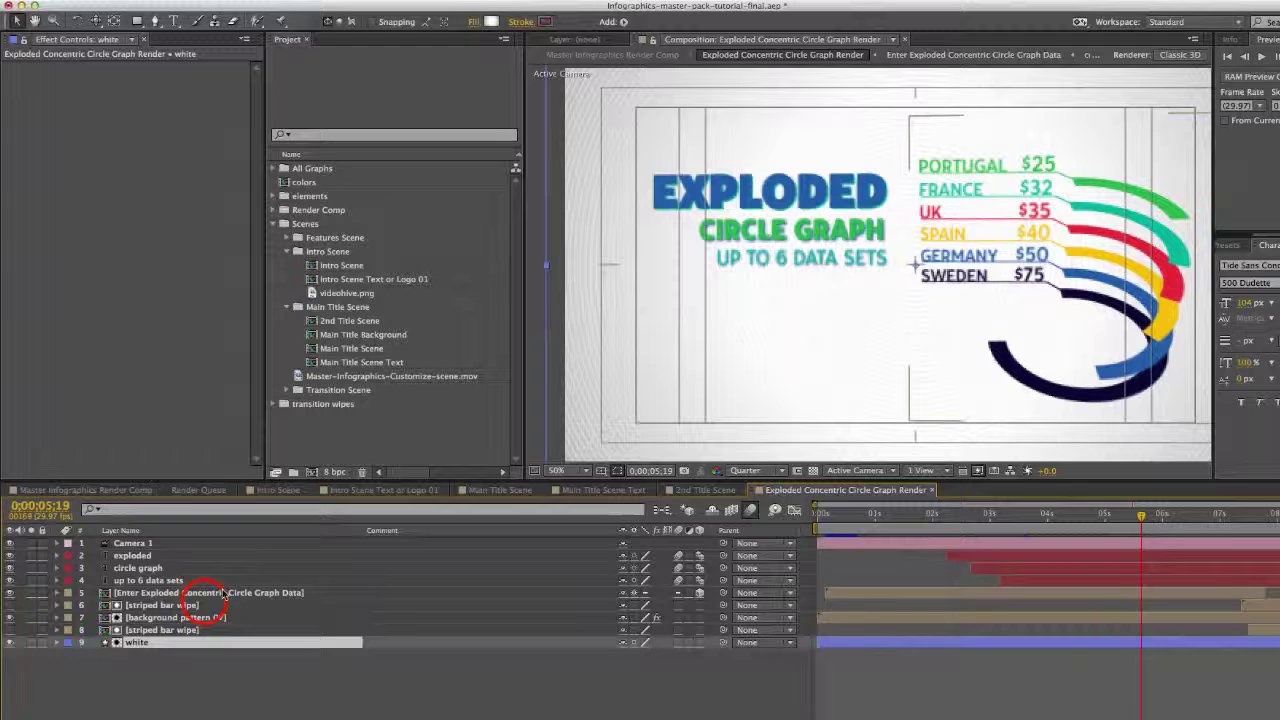
# Step: Inspect the background pattern 07 layer's Fill effect, and show the blend mode and track matte columns to check its striped bar wipe matte
pyautogui.click(205, 605)
pyautogui.click(225, 617)
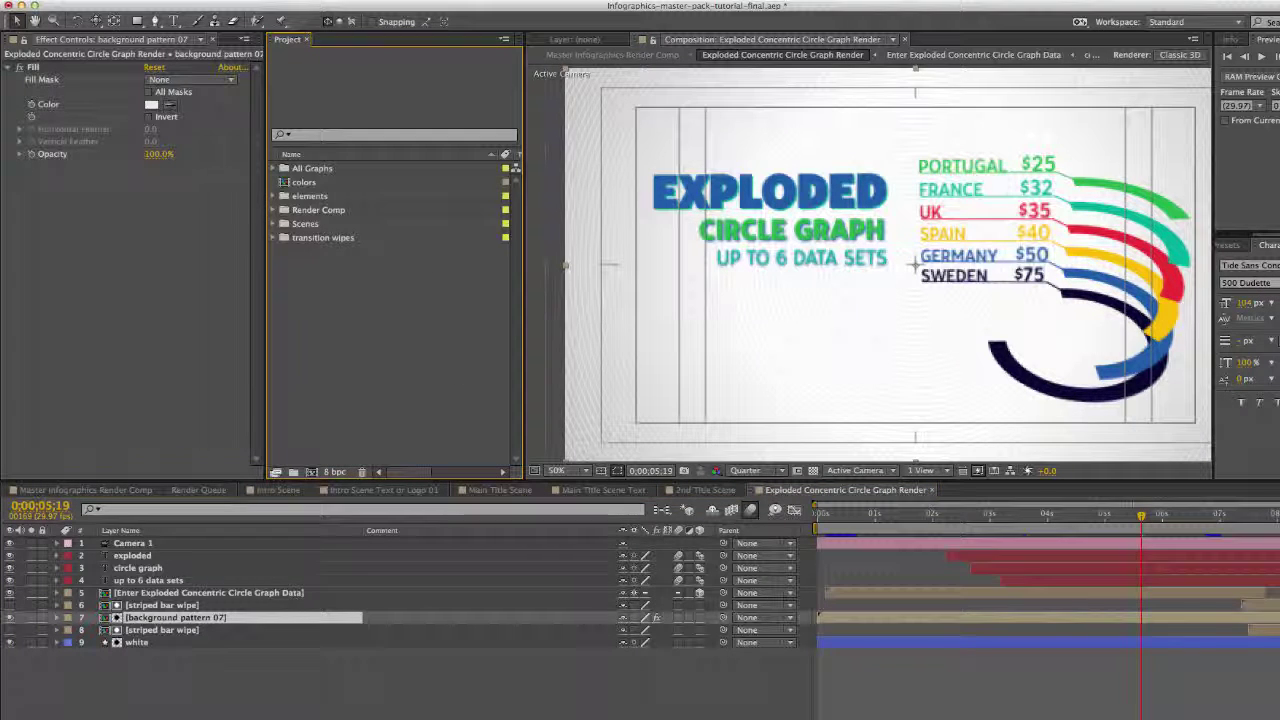
pyautogui.press('F4')
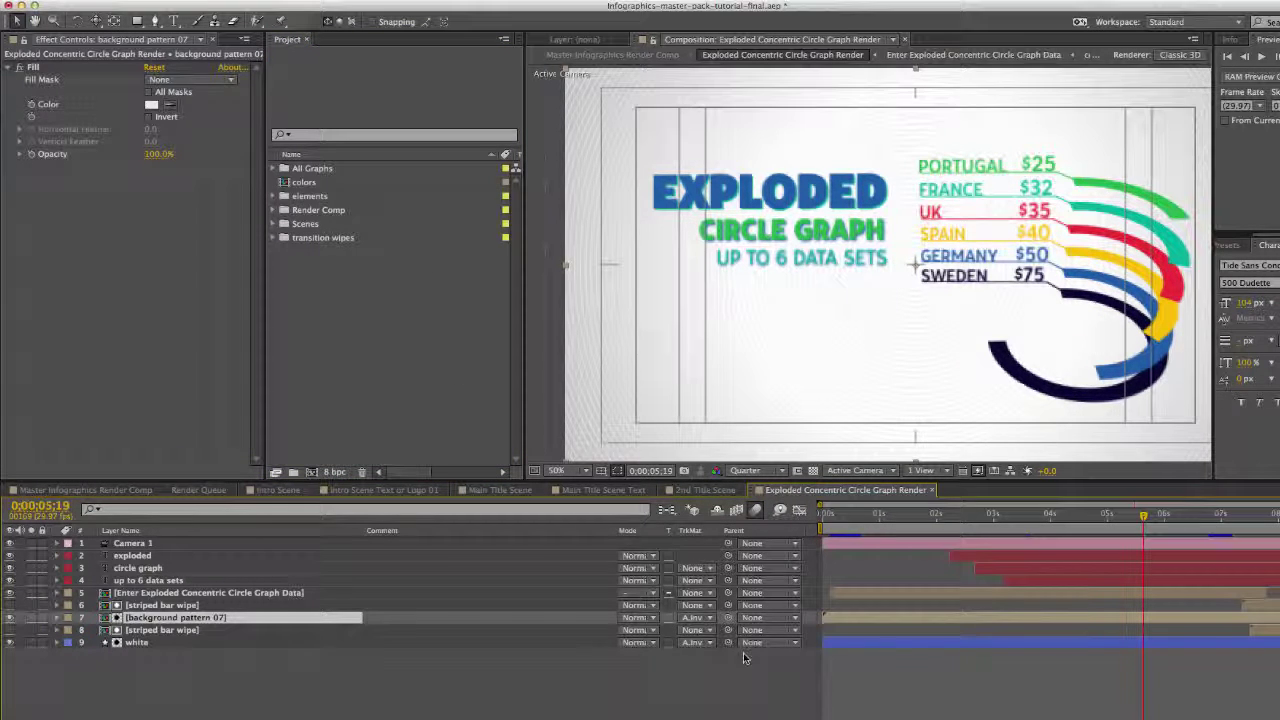
pyautogui.click(193, 607)
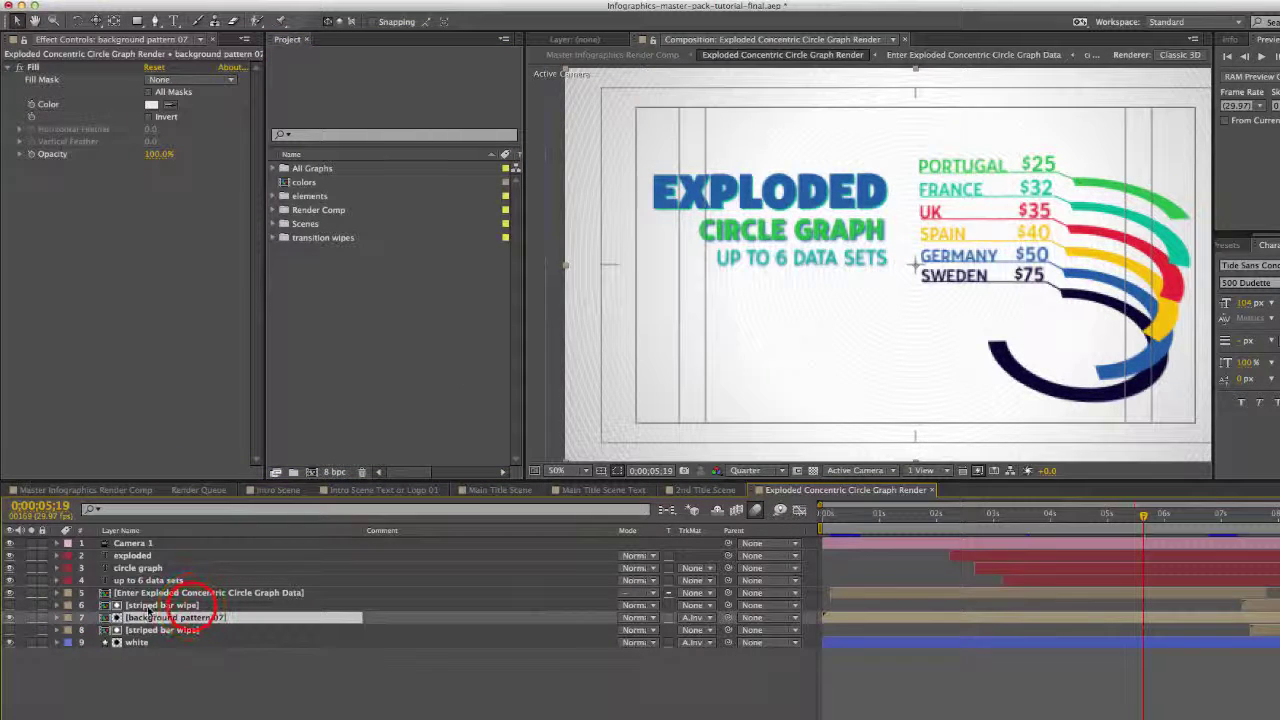
# Step: Move the playhead to 0;00;07;20 to preview the striped bar wipe transition, and keep the upper striped bar wipe layer selected
pyautogui.click(1245, 517)
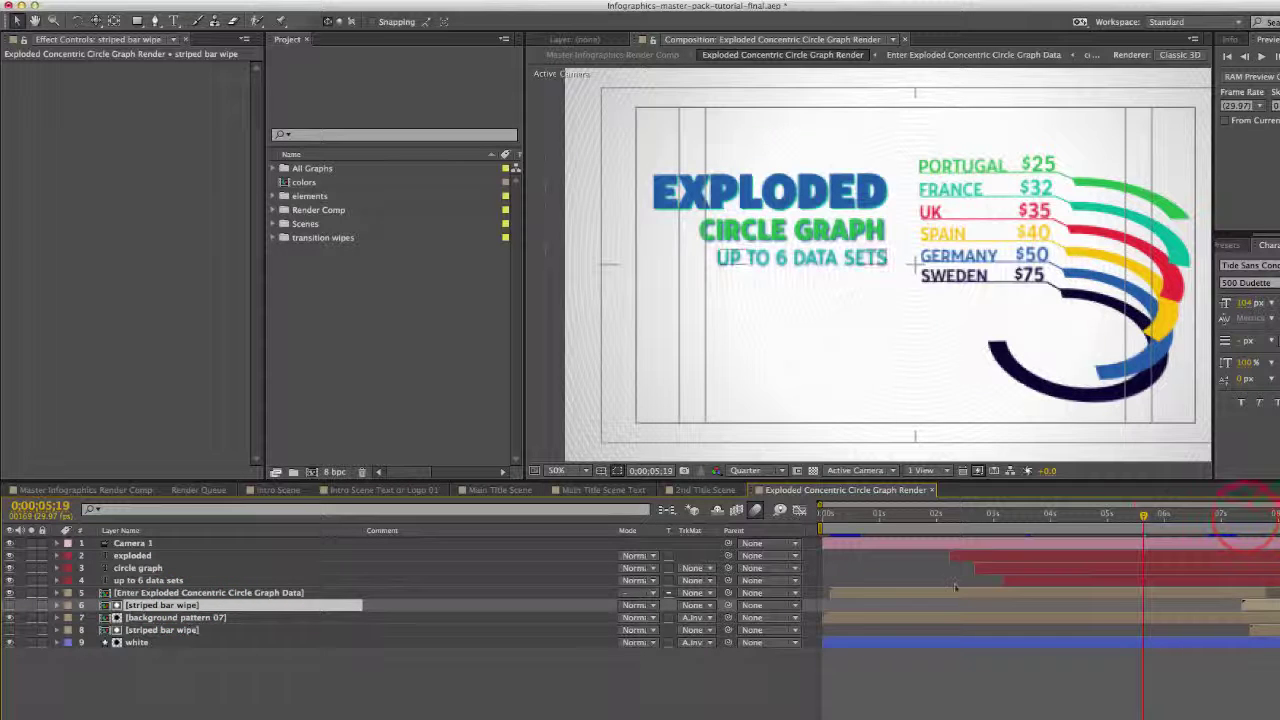
pyautogui.click(1258, 516)
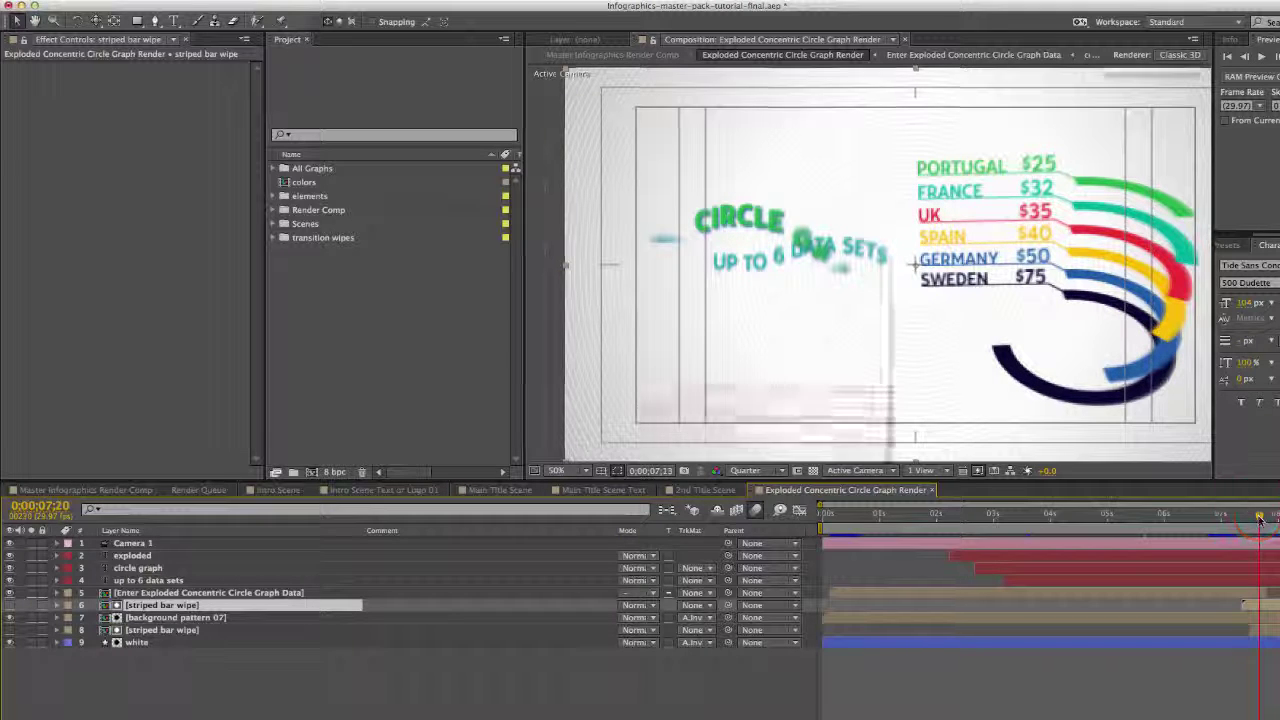
pyautogui.click(321, 690)
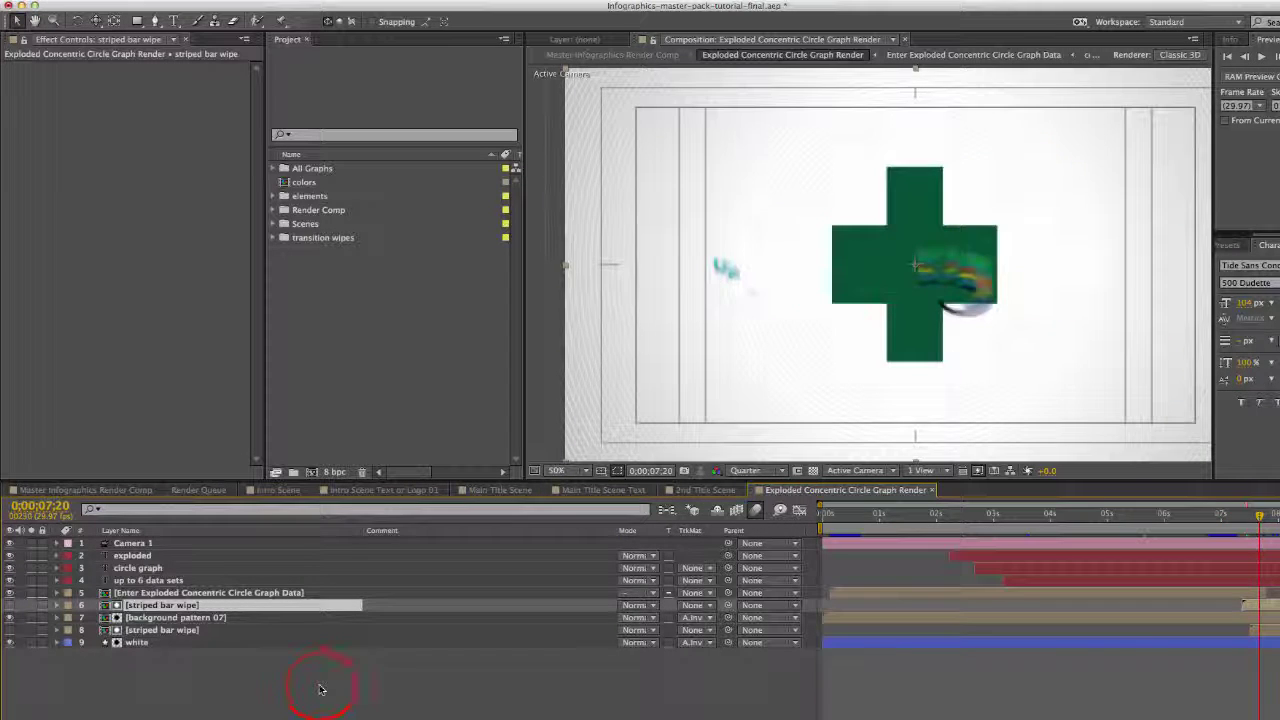
pyautogui.click(168, 606)
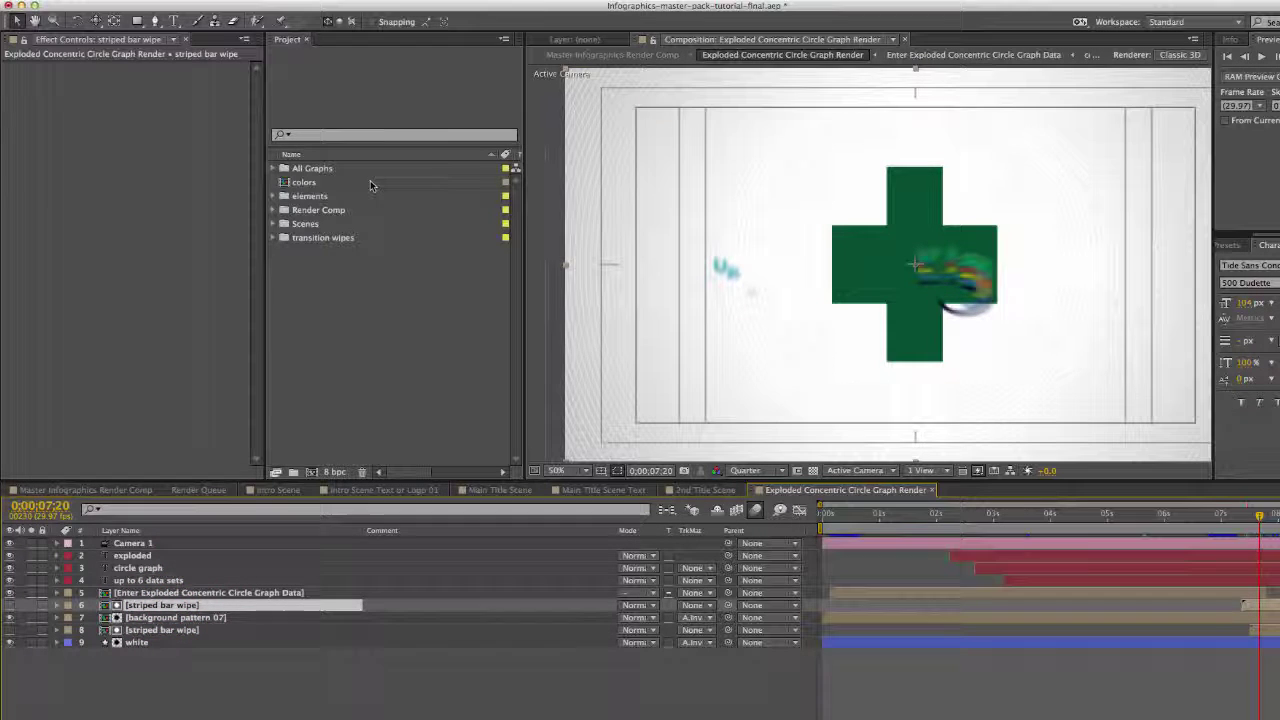
# Step: Expand the transition wipes folder in the project and select the circle wipe composition
pyautogui.click(322, 238)
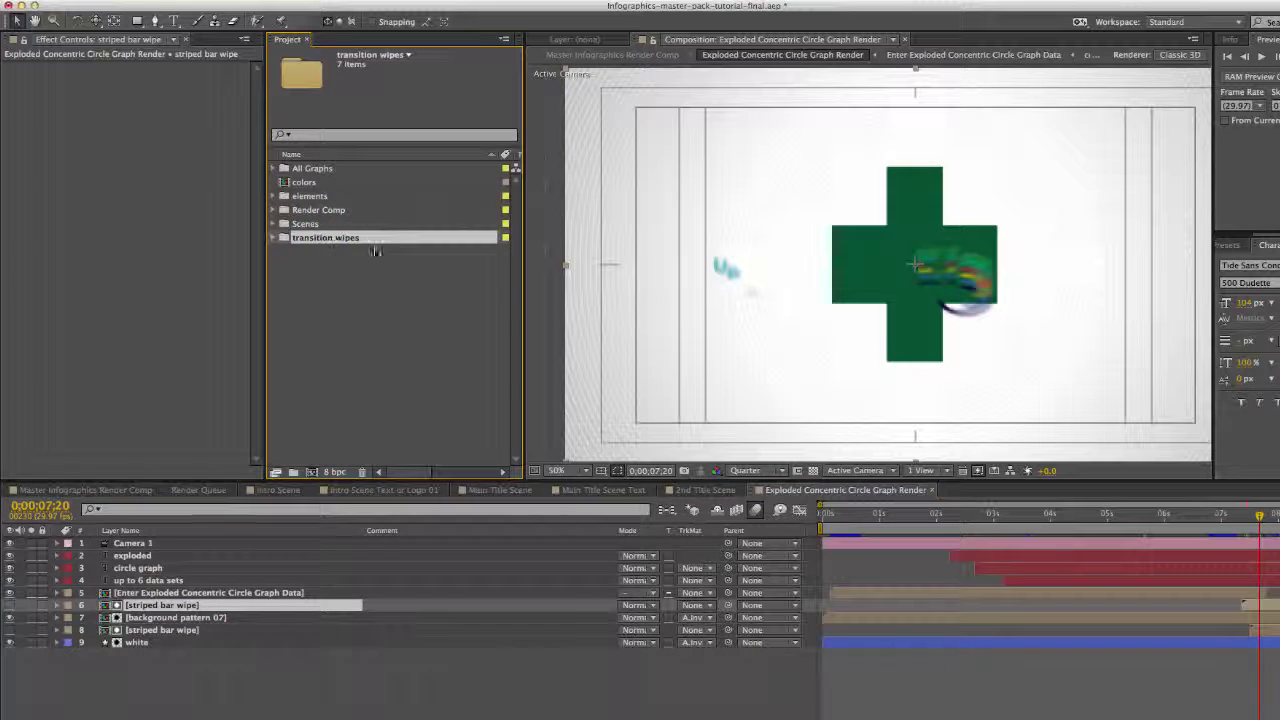
pyautogui.click(273, 240)
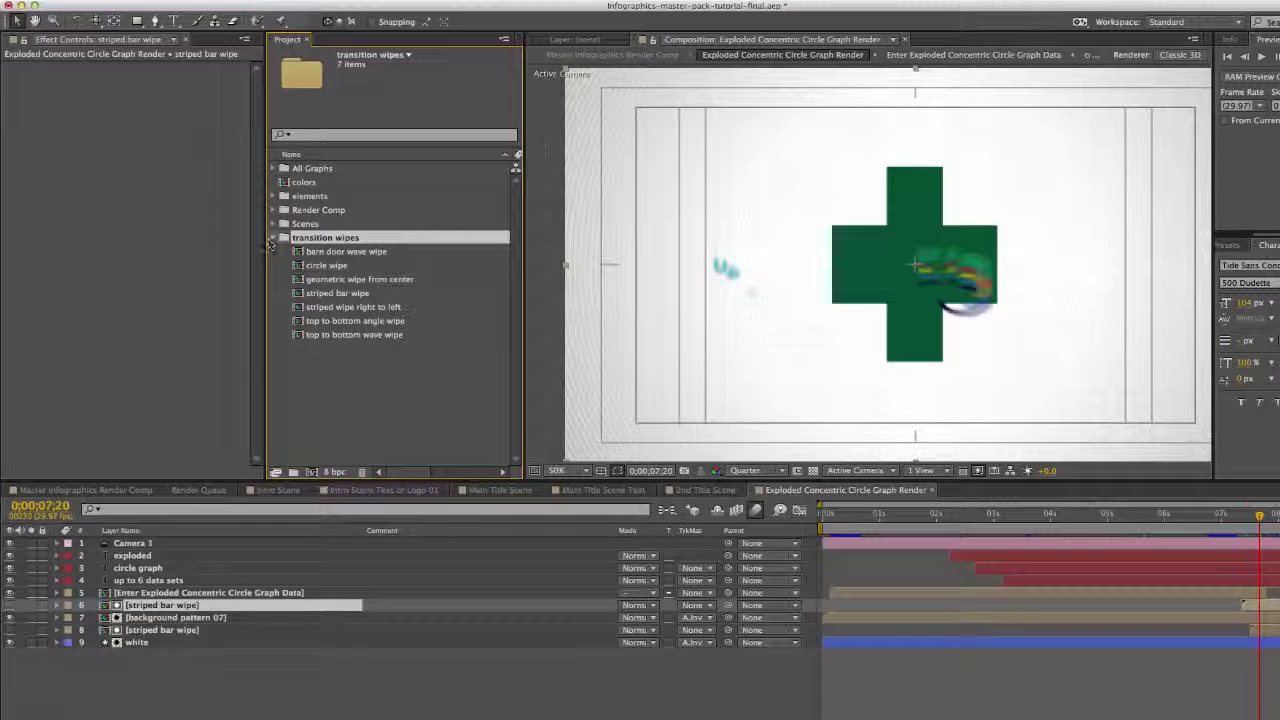
pyautogui.click(328, 266)
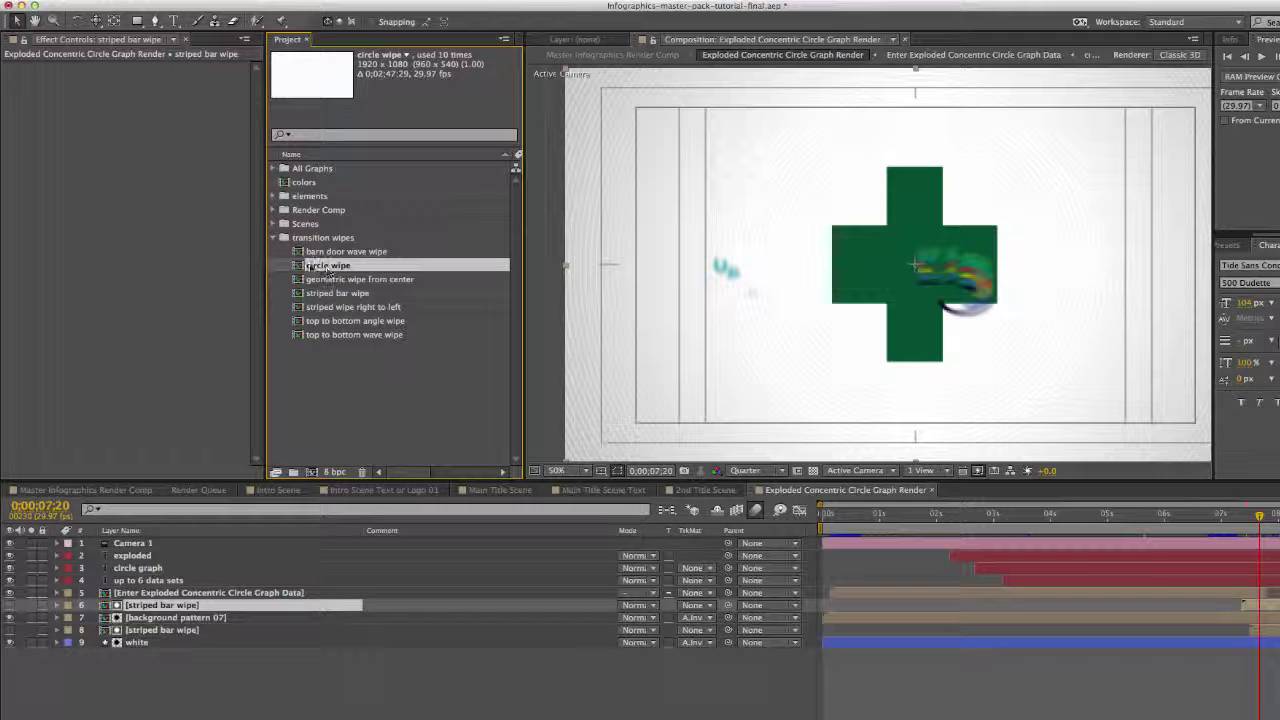
# Step: Replace both striped bar wipe layers with the circle wipe composition and preview the new transition at 0;00;08;02
pyautogui.click(157, 605)
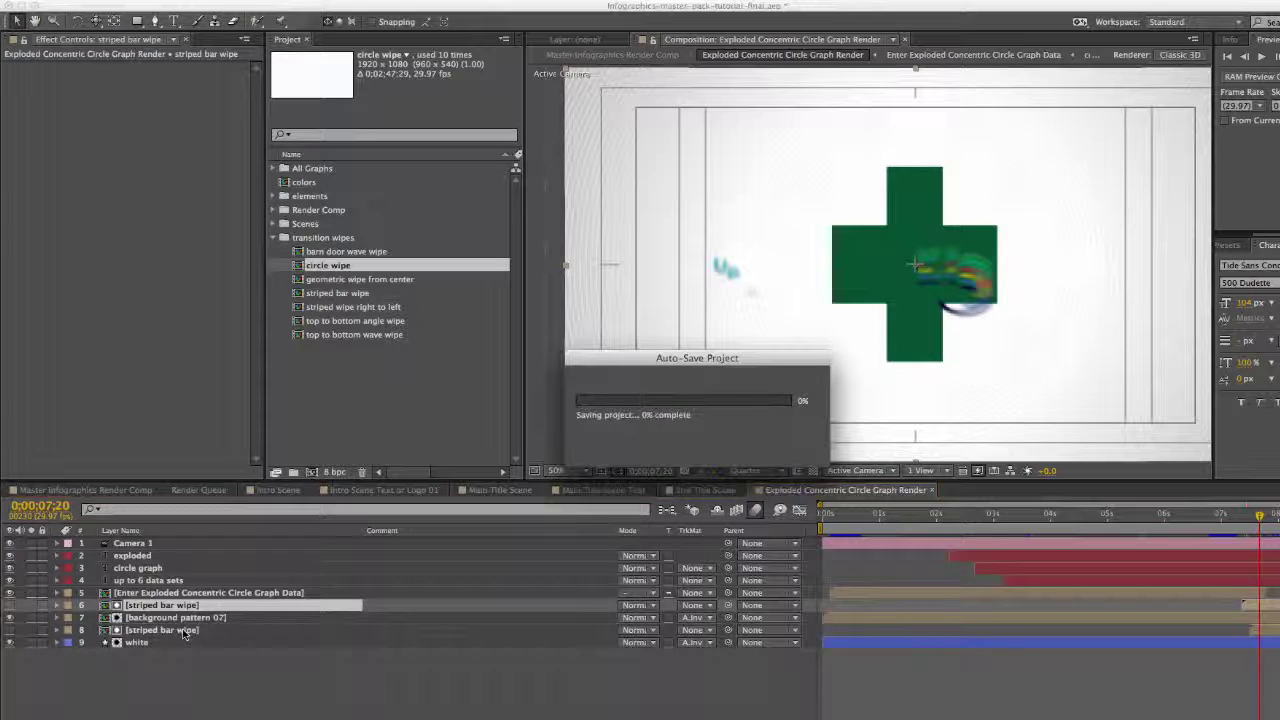
pyautogui.keyDown('super'); pyautogui.click(160, 630); pyautogui.keyUp('super')
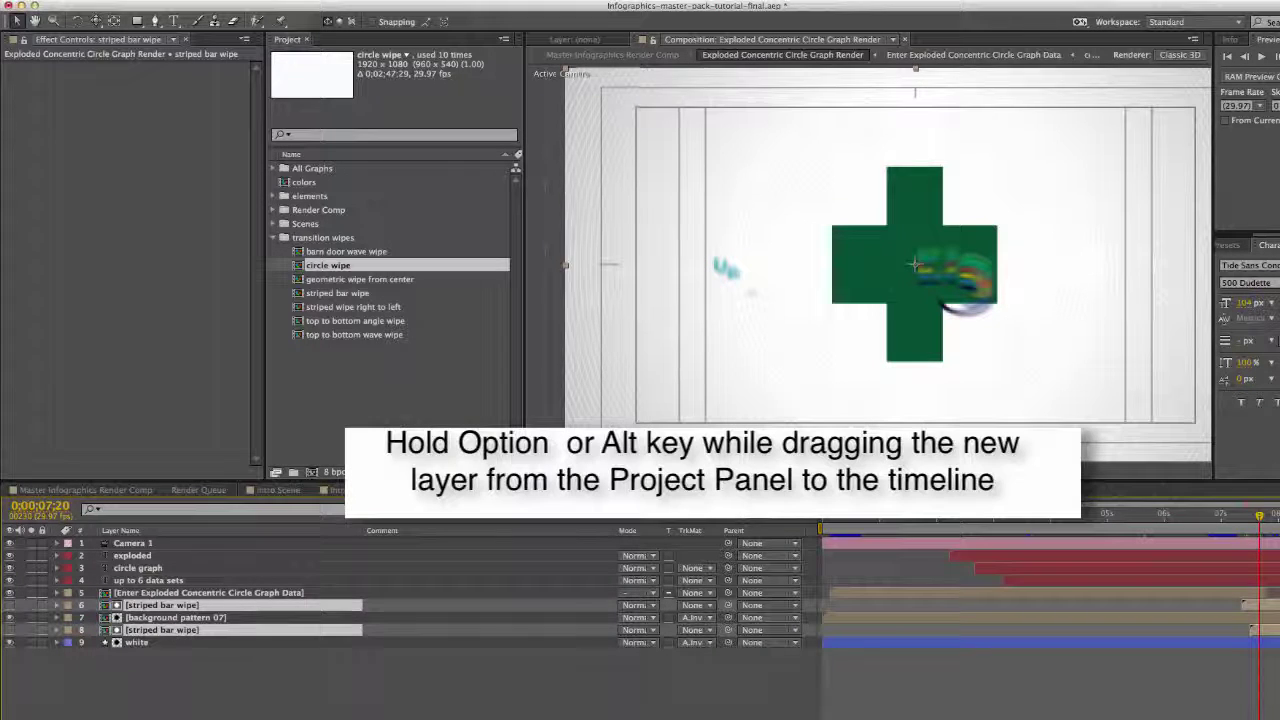
pyautogui.click(296, 268)
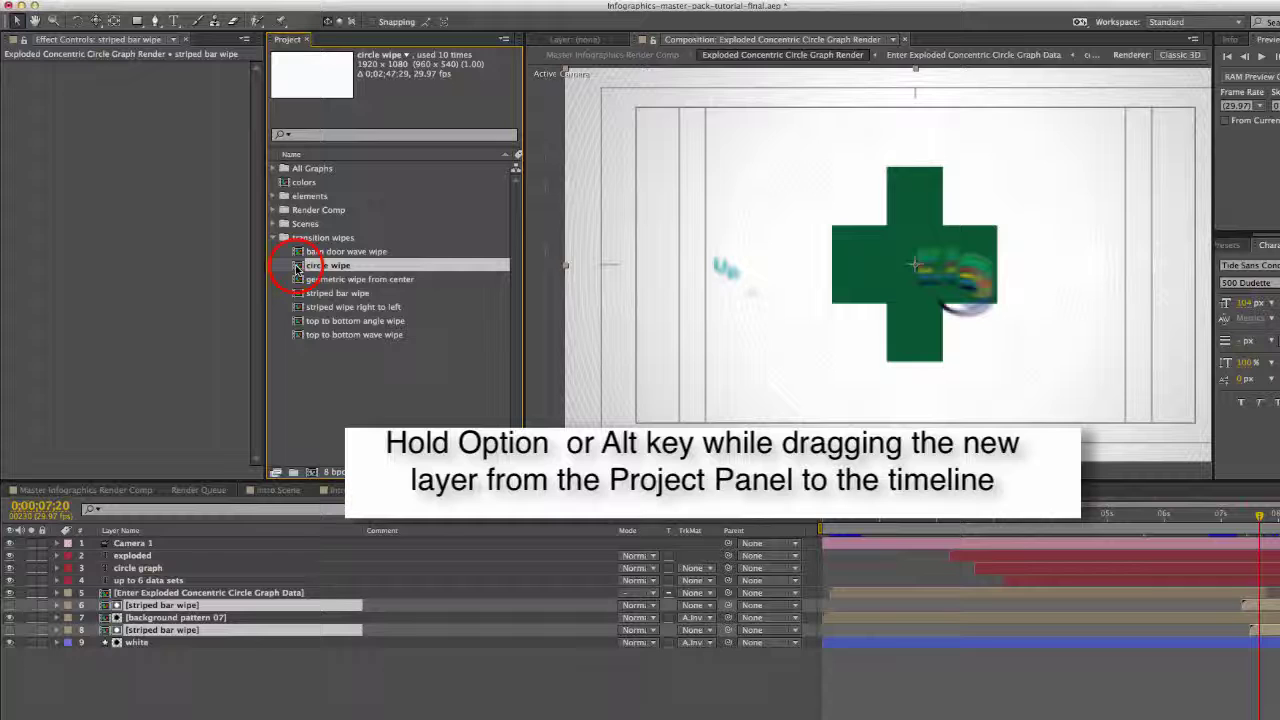
pyautogui.moveTo(296, 268); pyautogui.dragTo(177, 570)
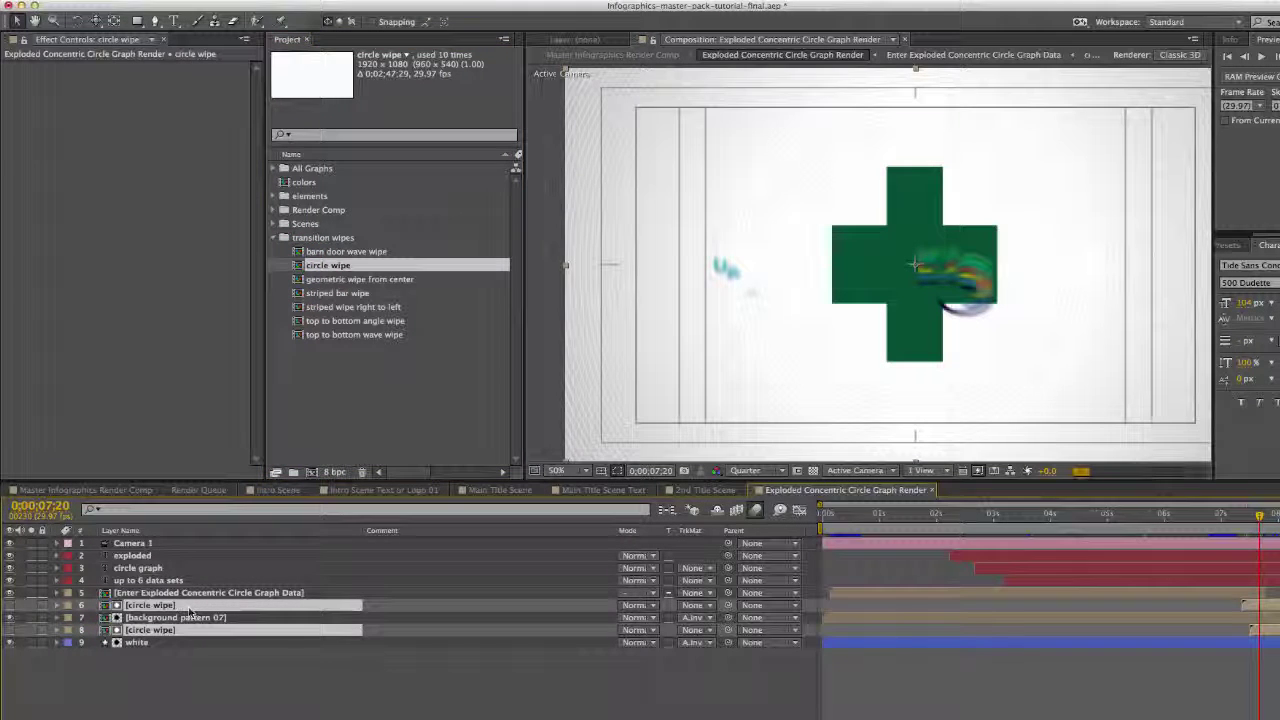
pyautogui.moveTo(1258, 515); pyautogui.dragTo(1278, 516)
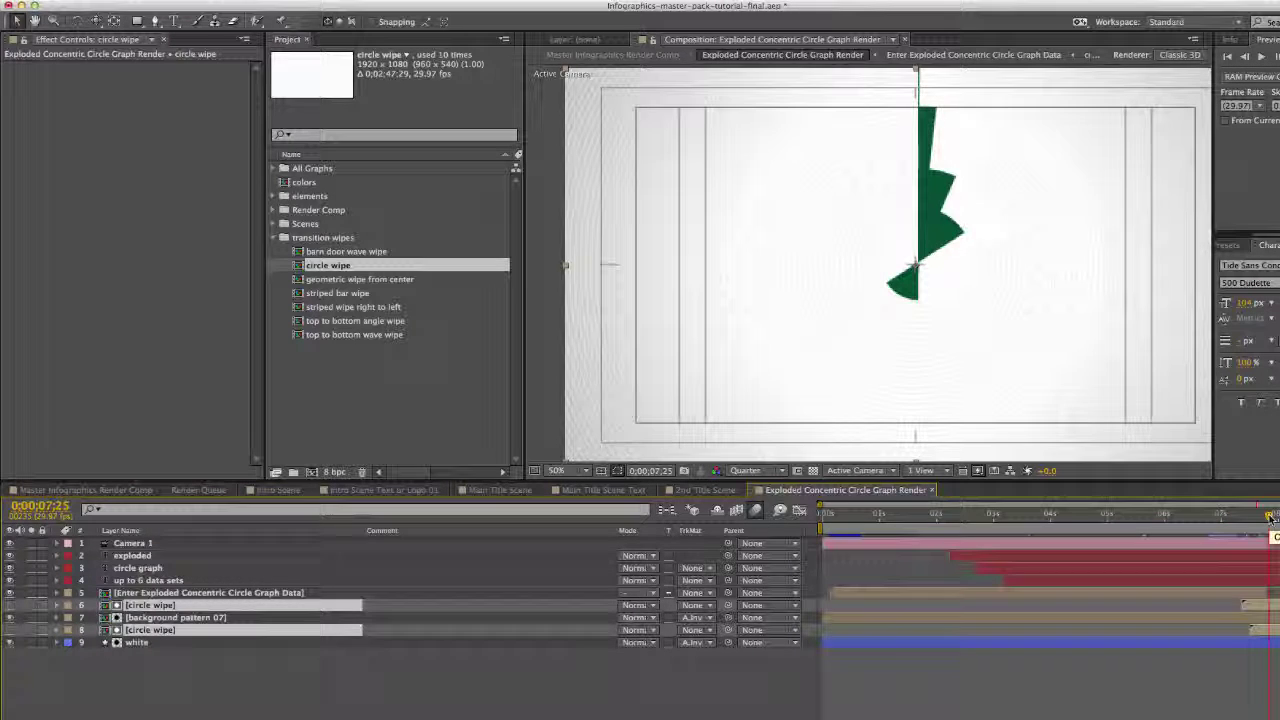
# Step: Select the background pattern 07 layer and collapse the transition wipes folder in the project
pyautogui.click(188, 618)
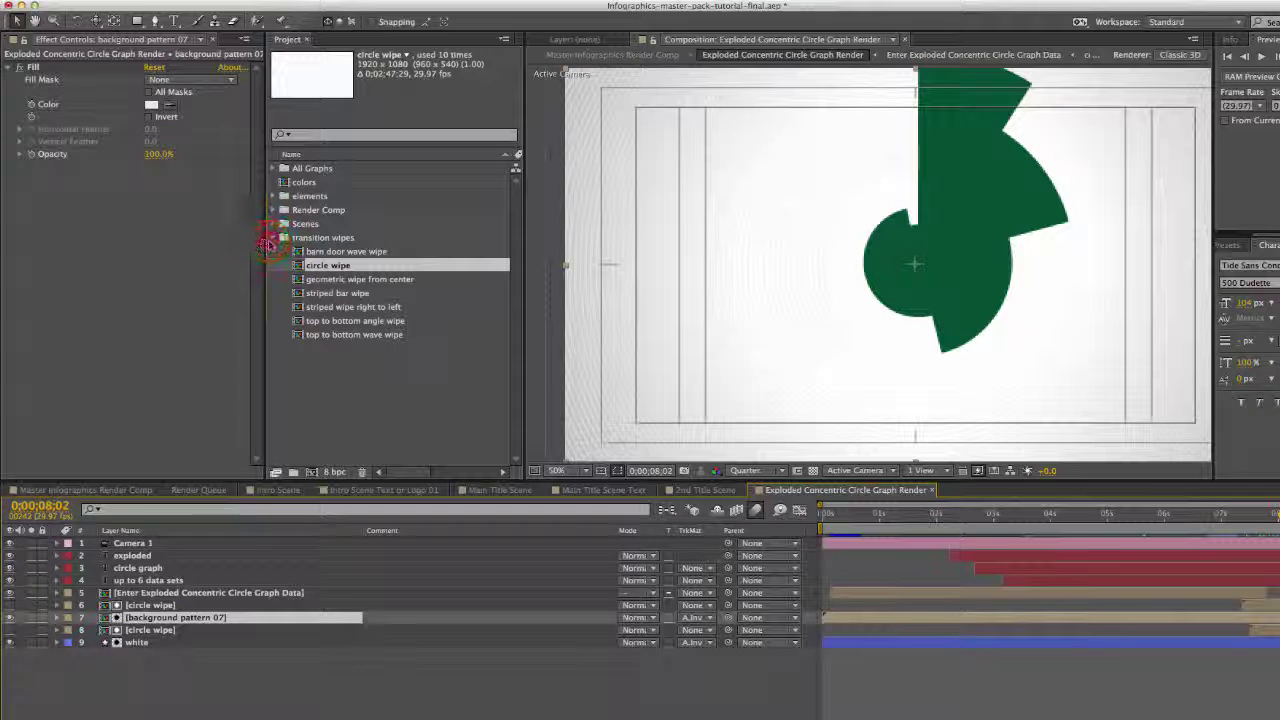
pyautogui.click(282, 238)
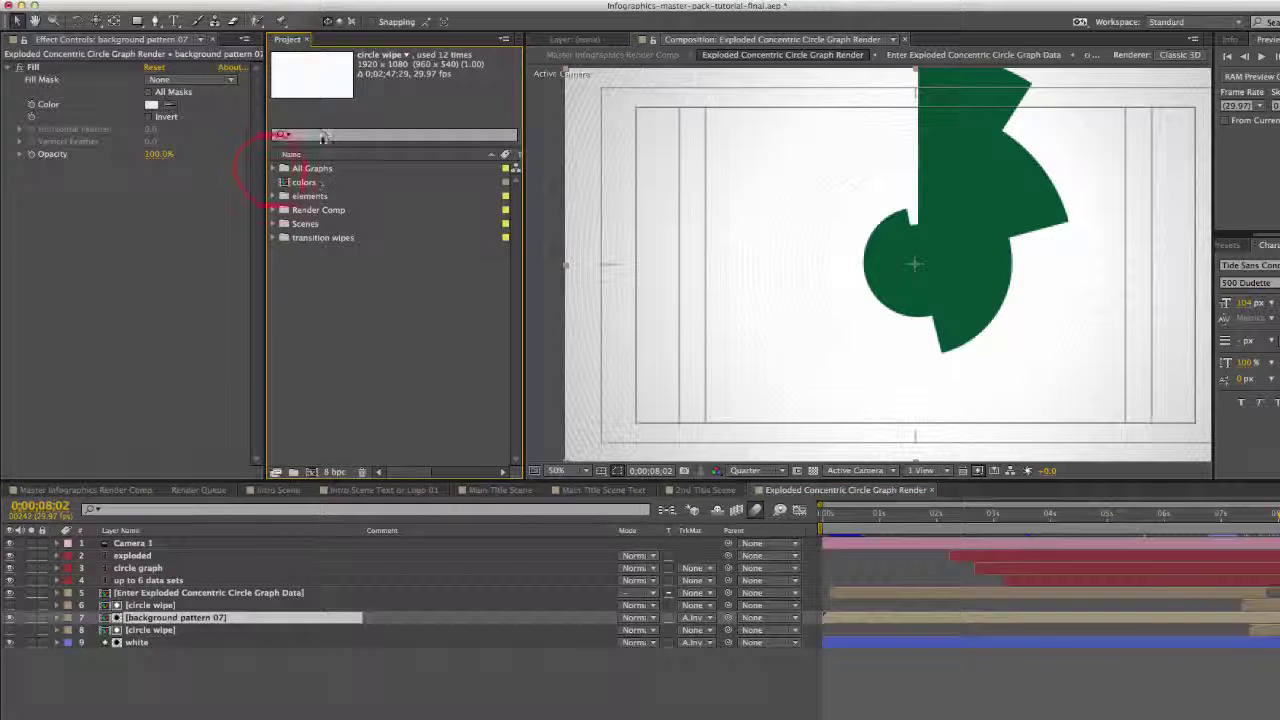
pyautogui.click(271, 169)
pyautogui.click(271, 169)
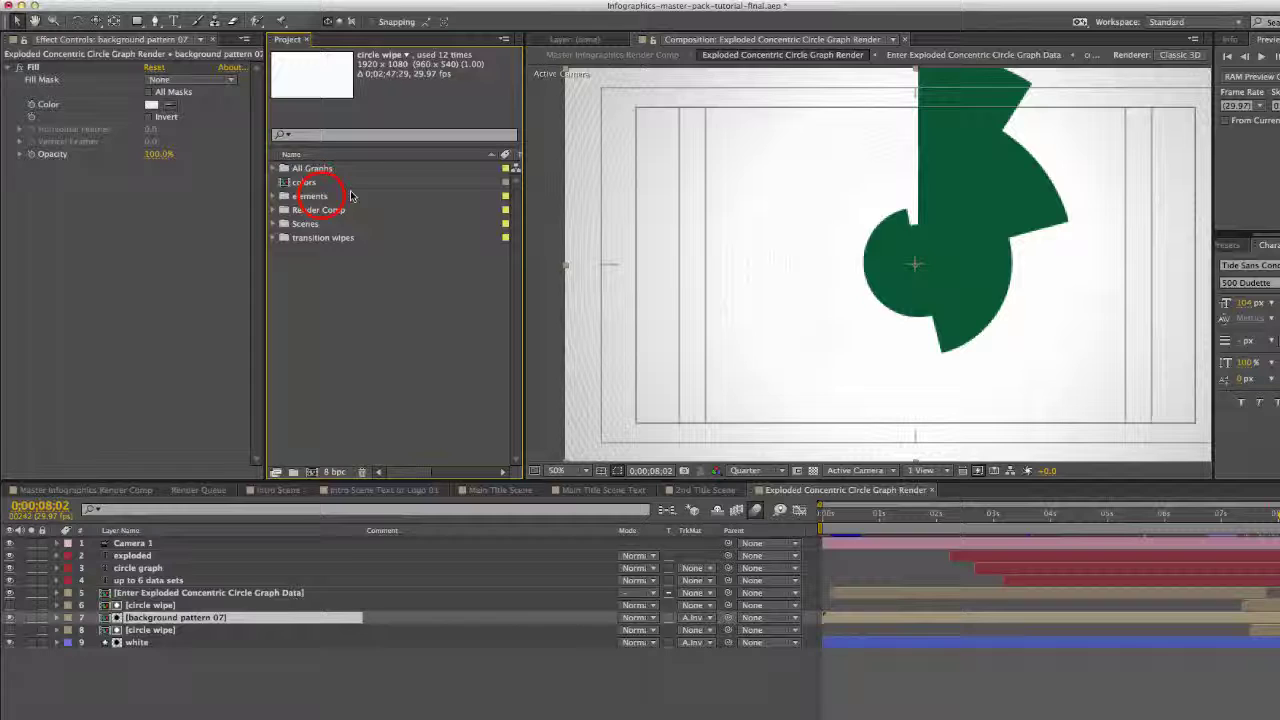
# Step: Expand the elements and background patterns folders, collapse the pre-comps folder, and select the background pattern 07 composition
pyautogui.click(286, 196)
pyautogui.click(276, 197)
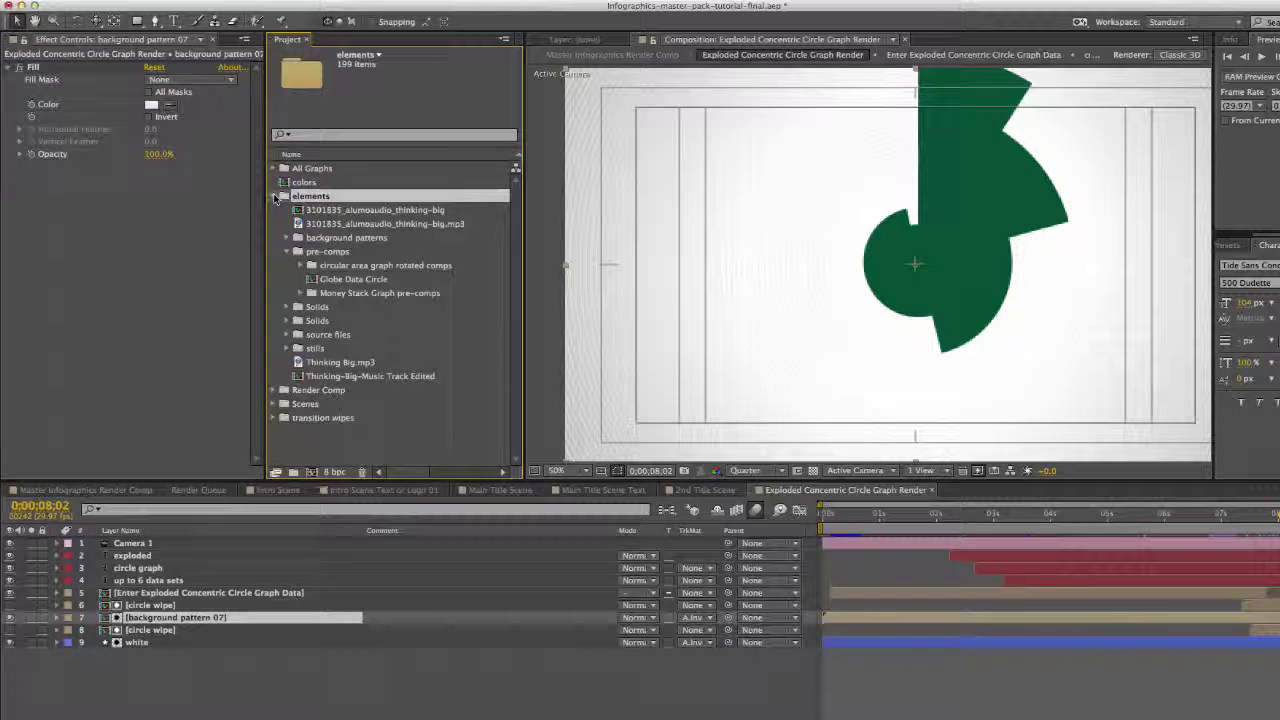
pyautogui.click(288, 251)
pyautogui.click(288, 251)
pyautogui.click(290, 238)
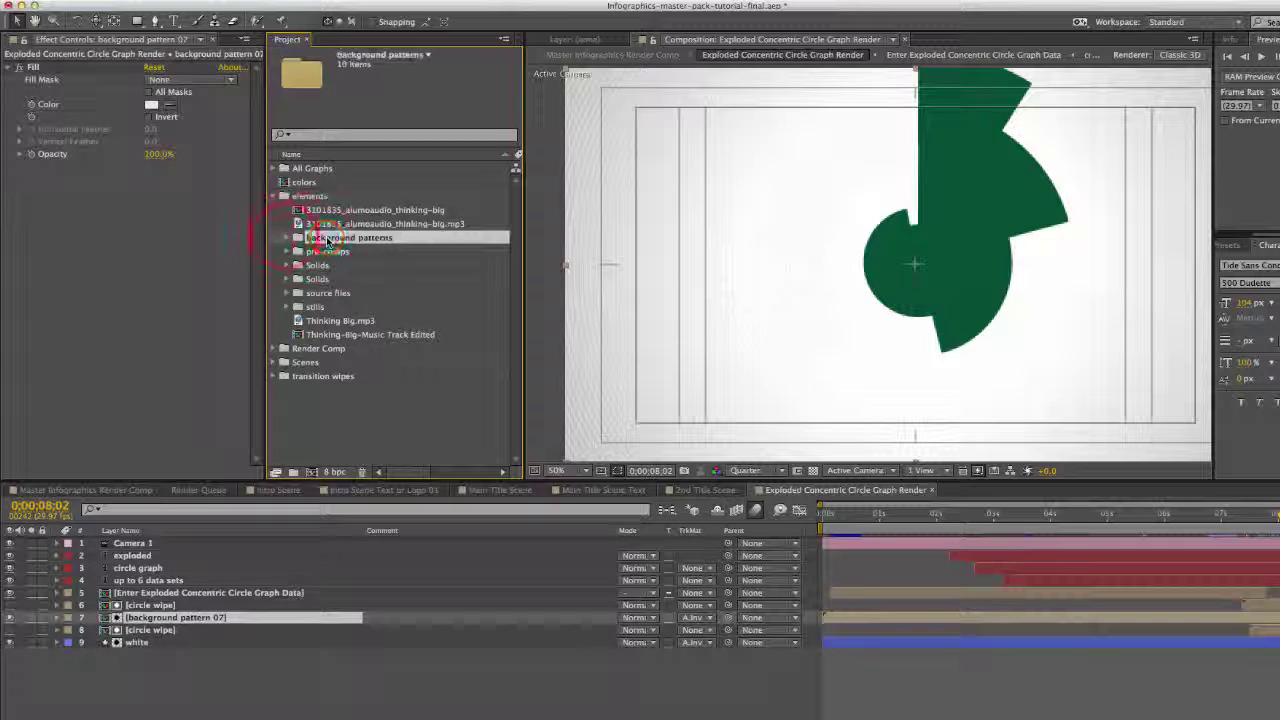
pyautogui.click(285, 238)
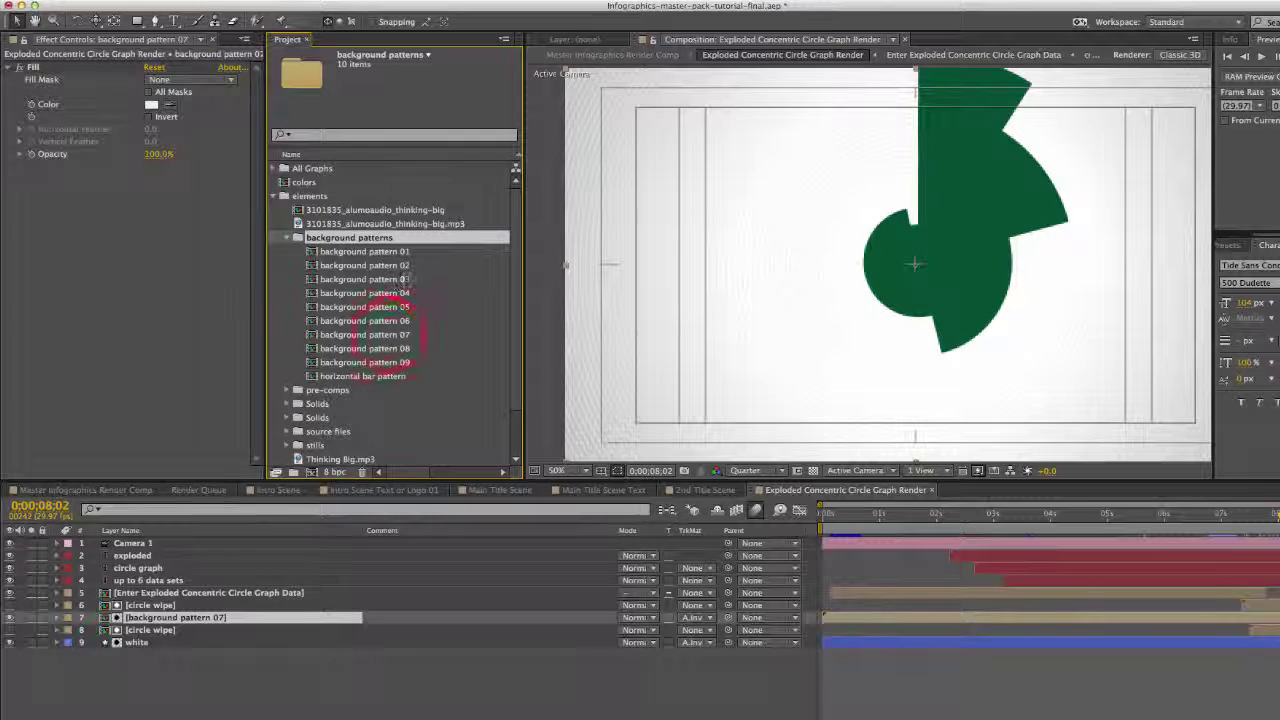
pyautogui.click(390, 336)
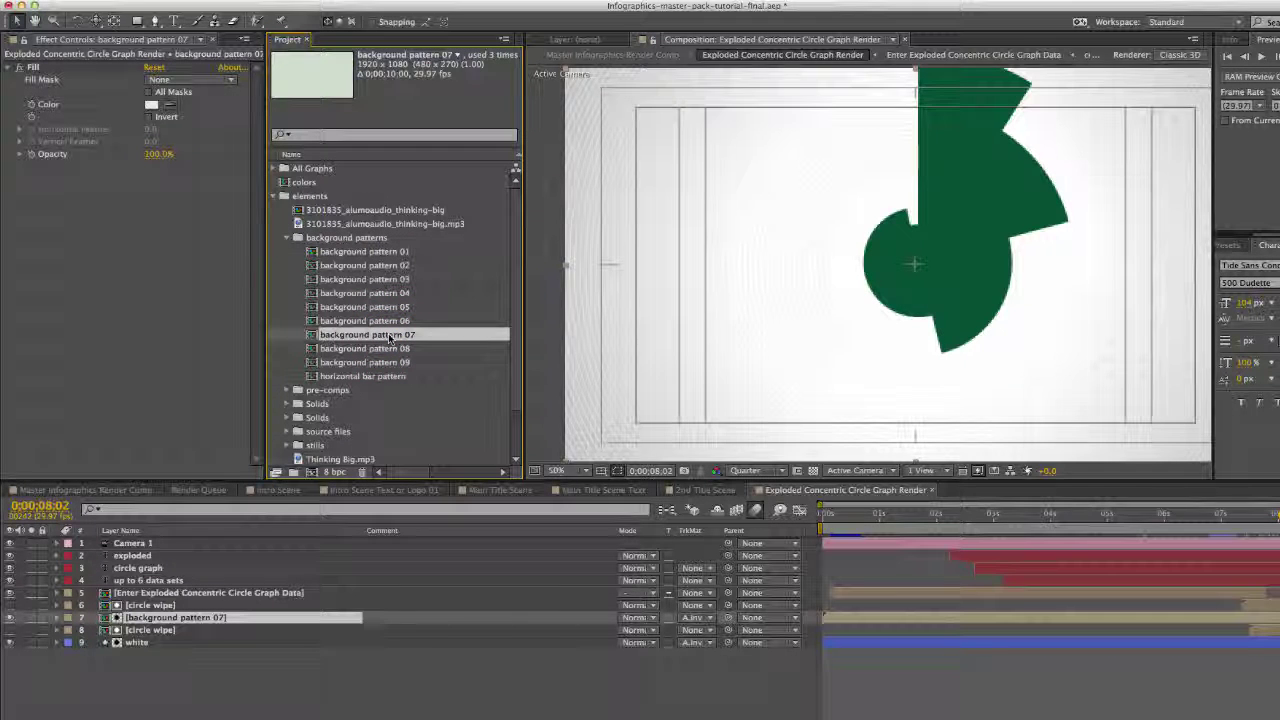